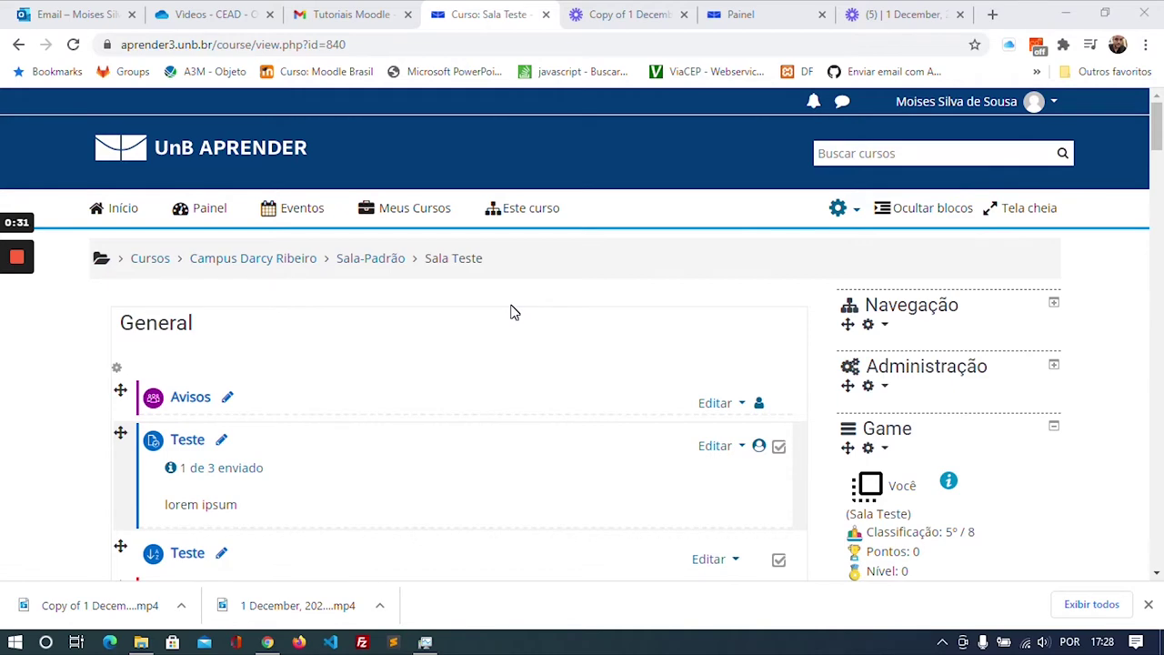
Look through the course sections and the completion markers of the activities listed on the Sala Teste page
scroll(341, 343, down, 15)
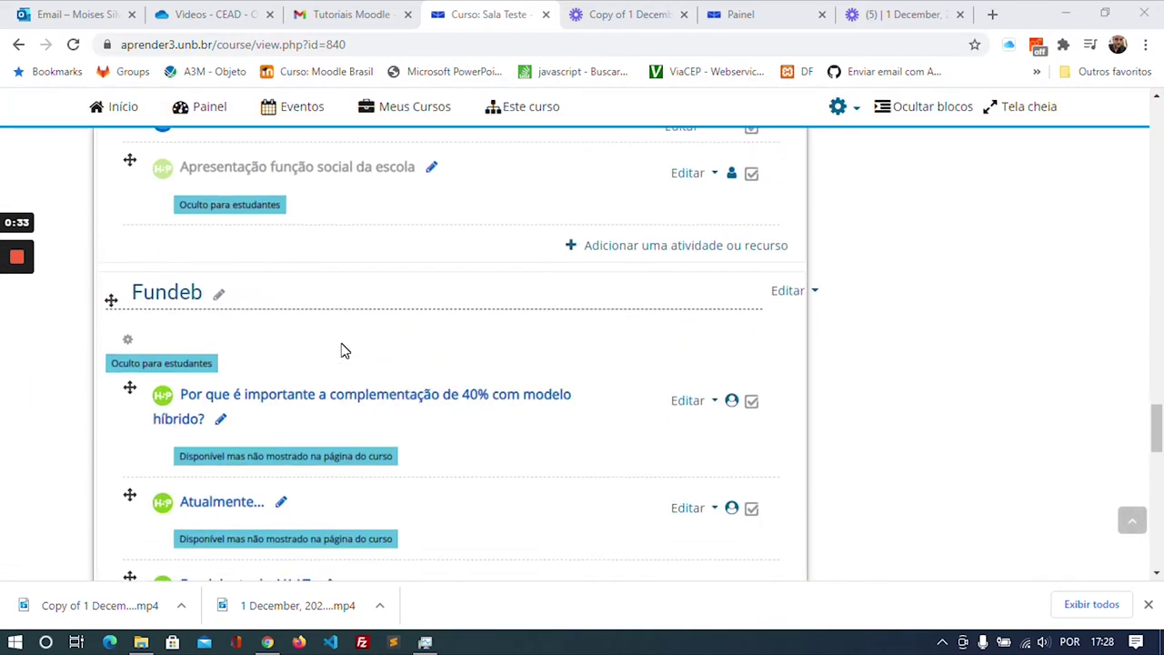
scroll(344, 351, down, 3)
scroll(344, 351, up, 7)
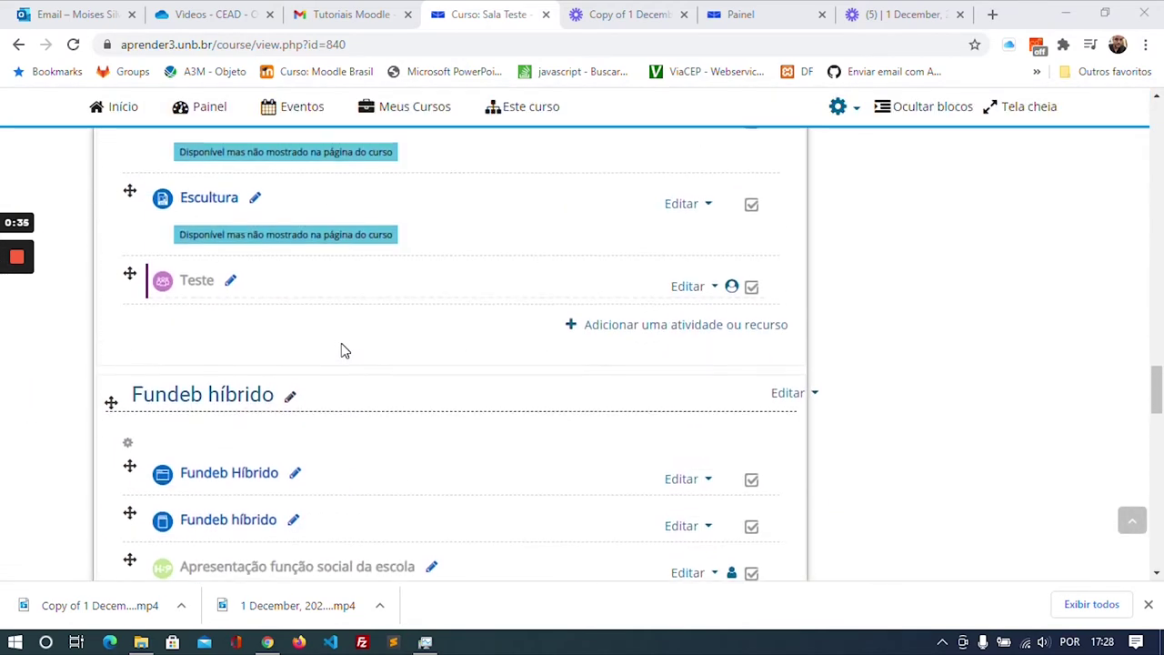
scroll(343, 351, up, 8)
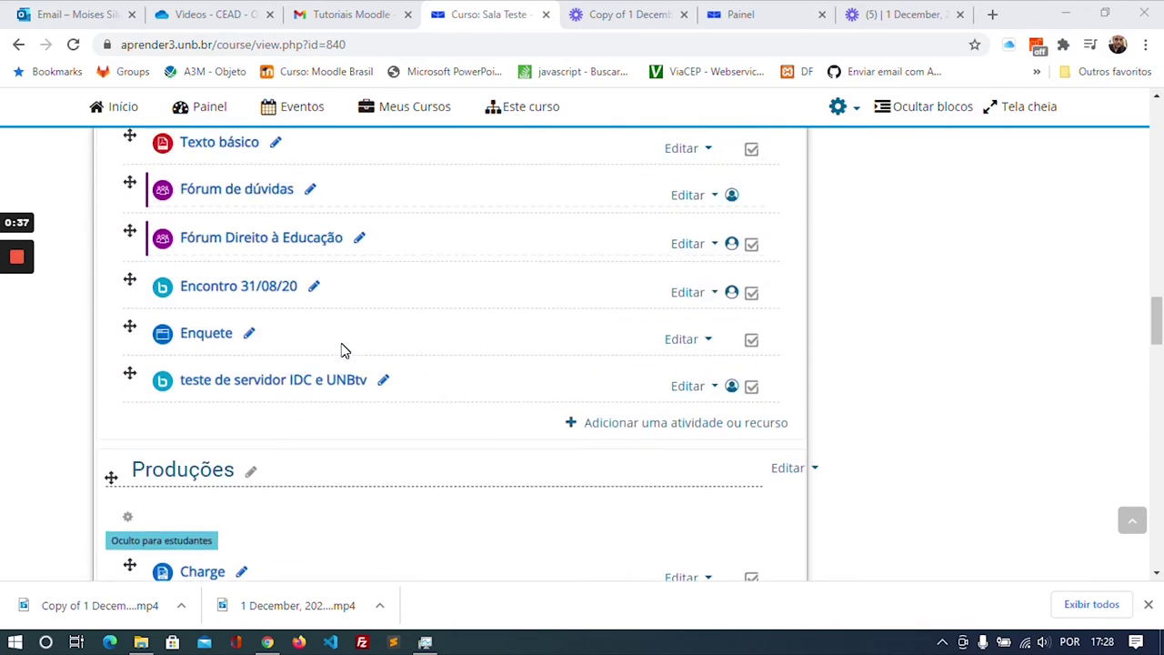
scroll(344, 351, up, 6)
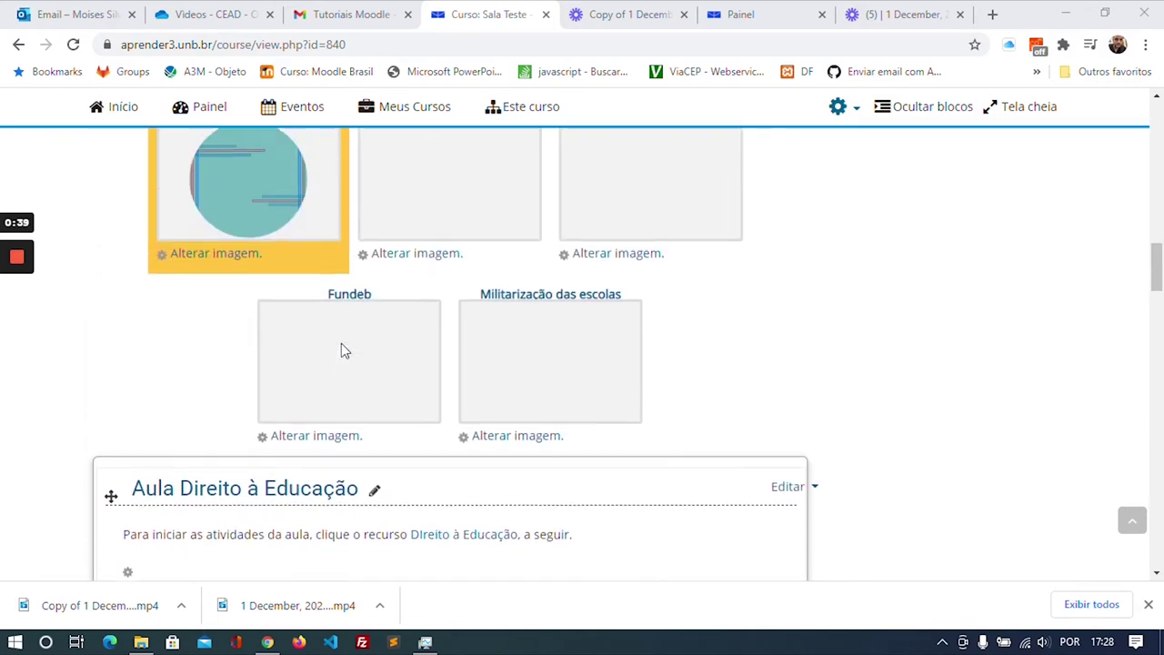
scroll(344, 351, up, 3)
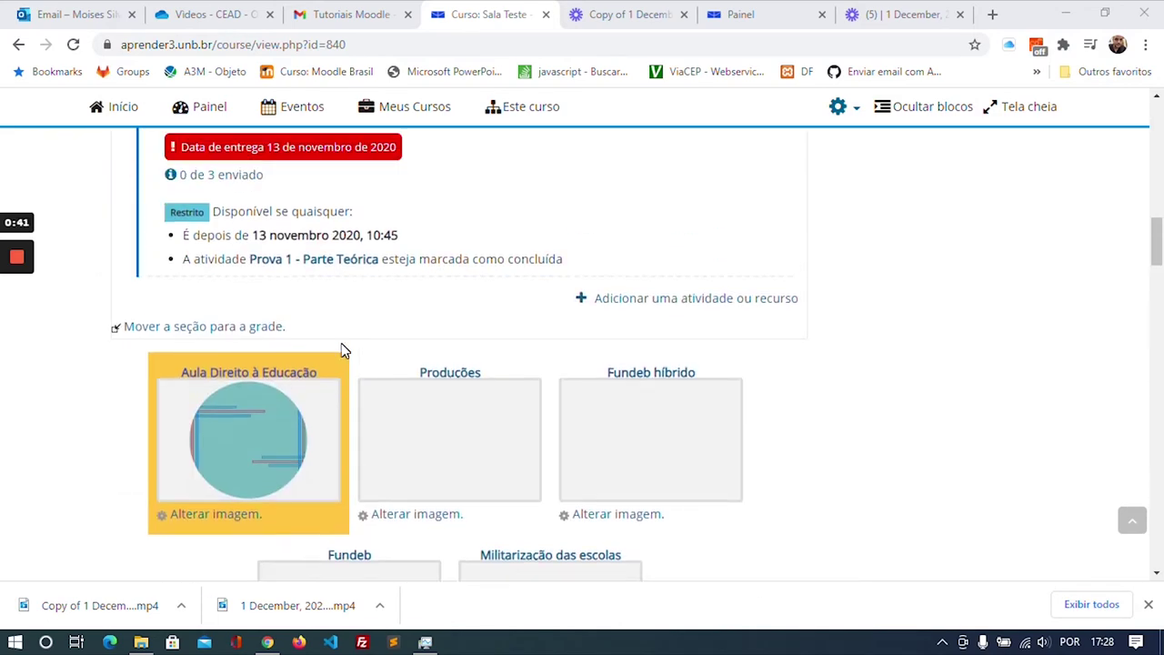
scroll(343, 351, up, 2)
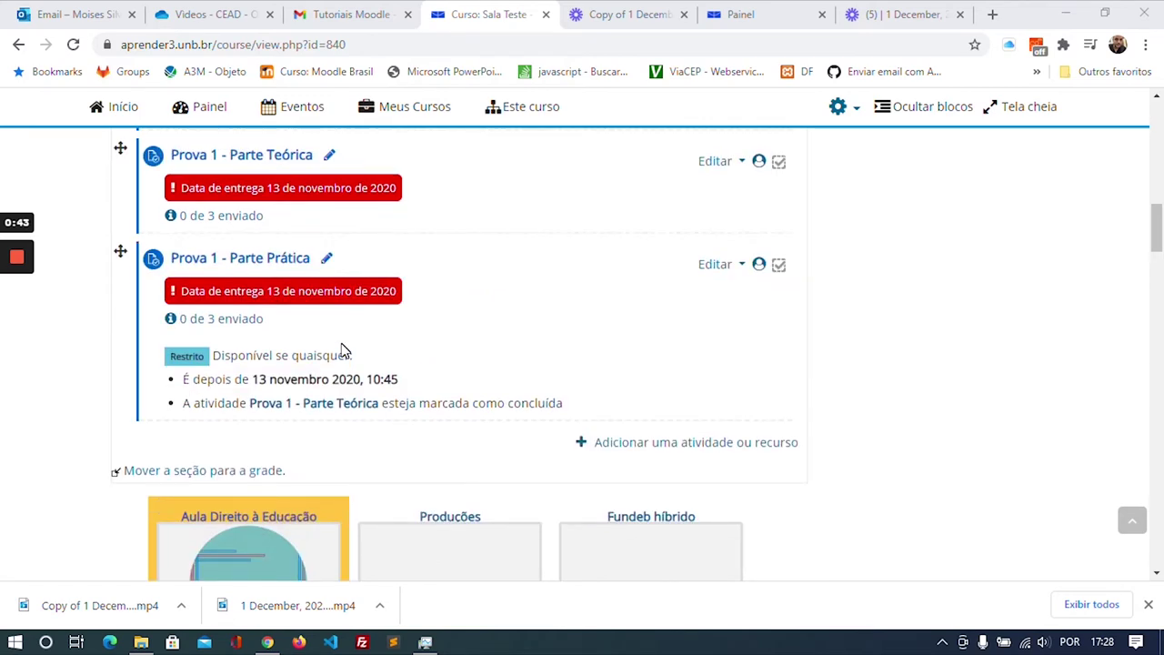
scroll(343, 351, up, 2)
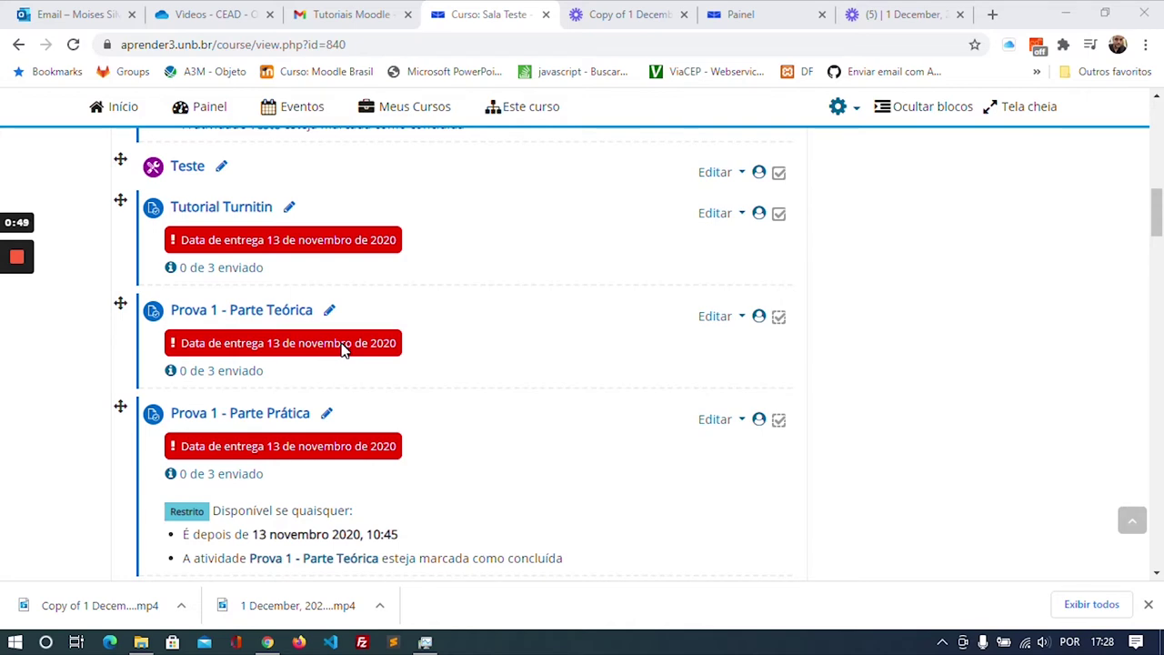
scroll(344, 351, up, 4)
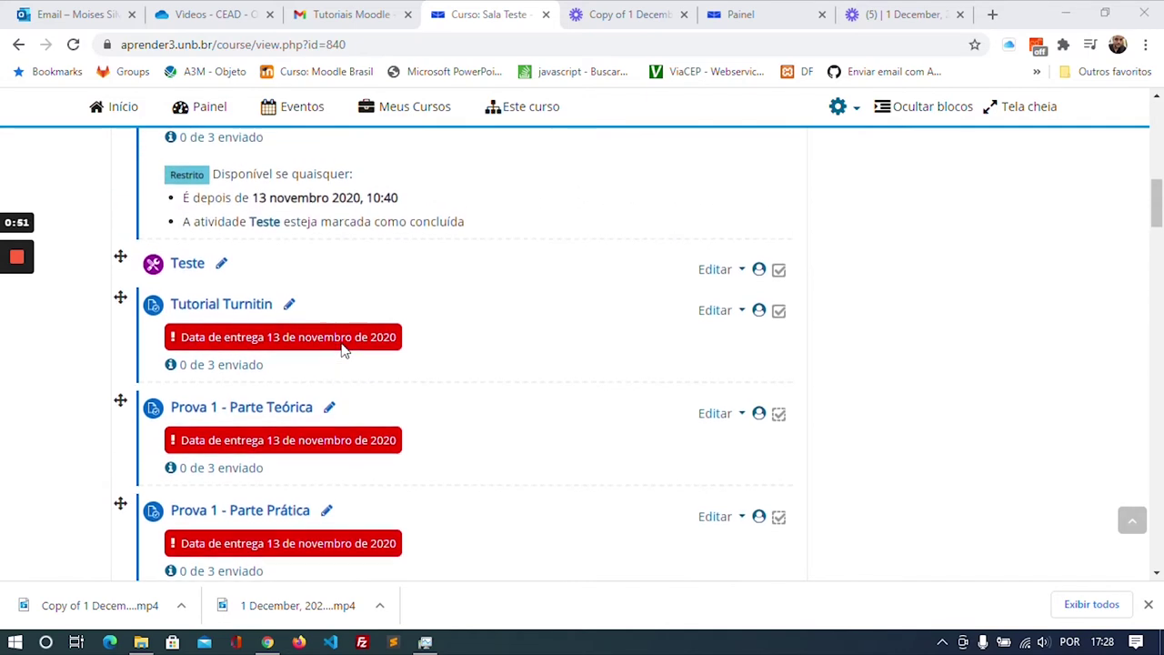
scroll(344, 351, up, 4)
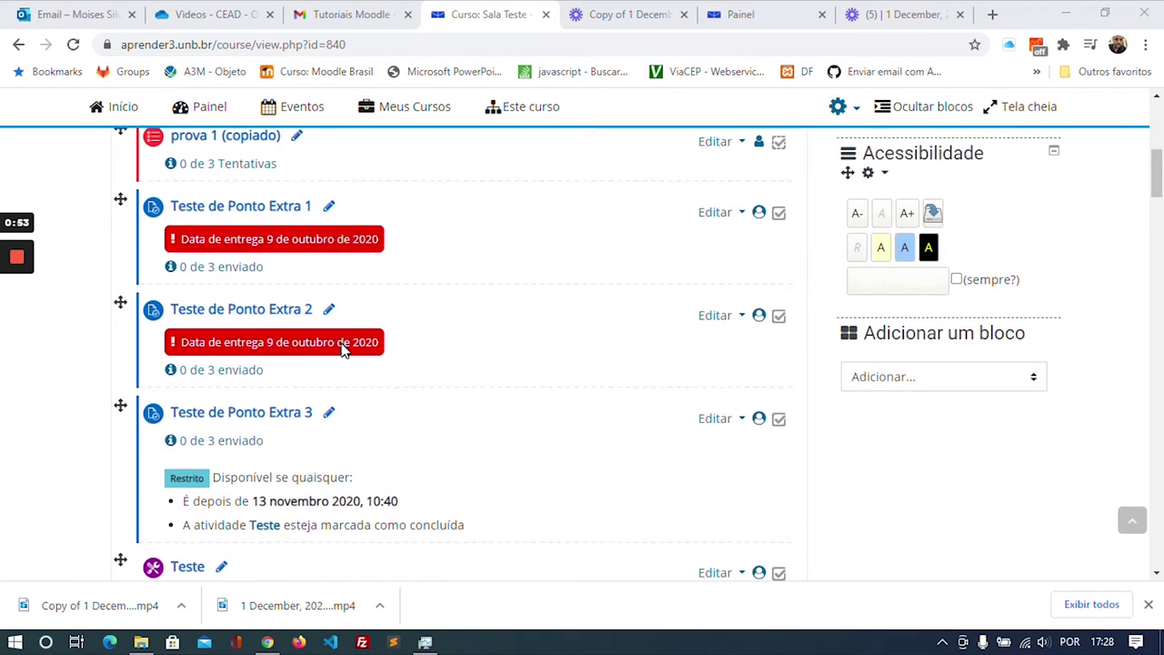
scroll(344, 351, up, 2)
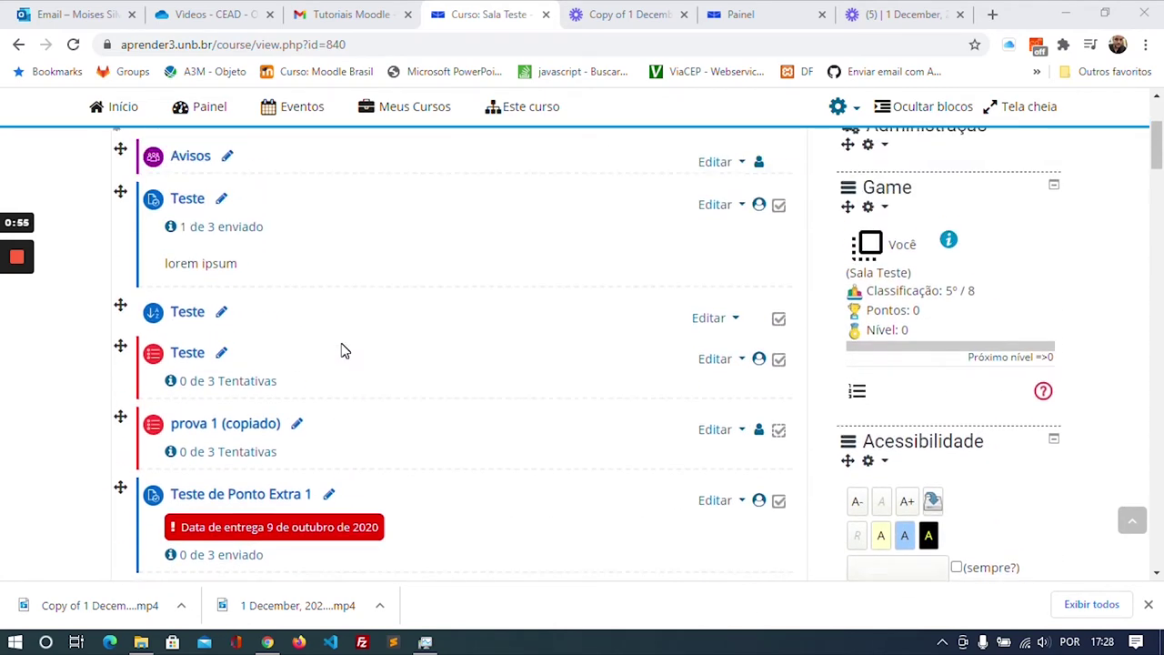
scroll(341, 349, up, 3)
scroll(340, 348, down, 3)
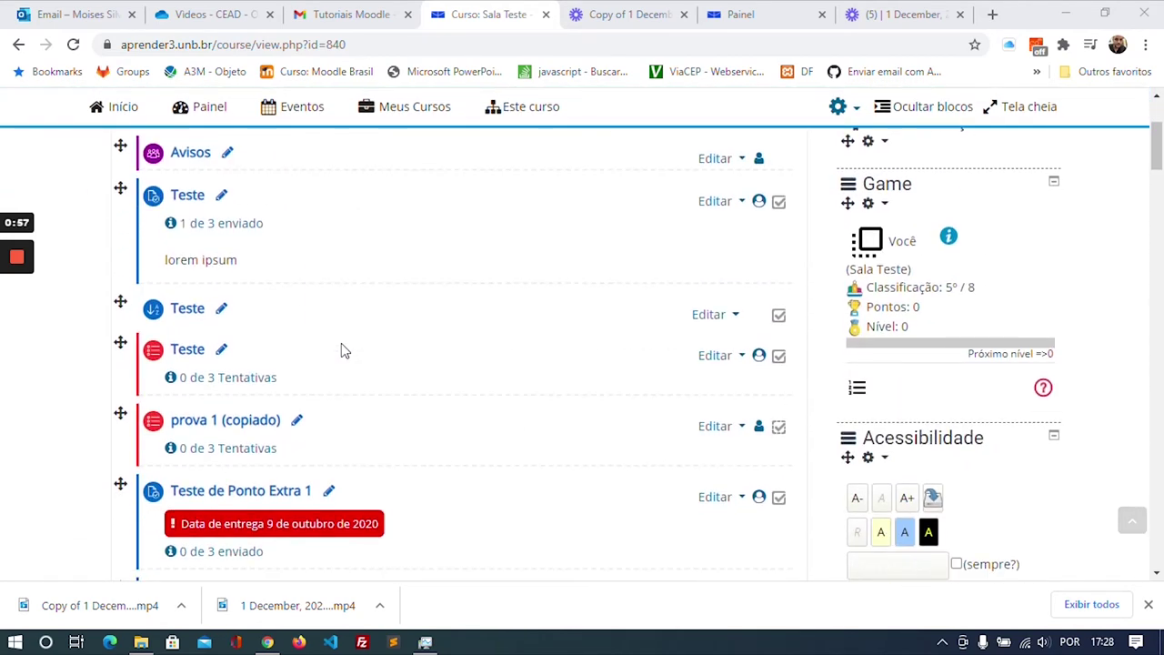
Open the settings of the Teste quiz in the General section and look over its setting groups
click(707, 358)
click(670, 391)
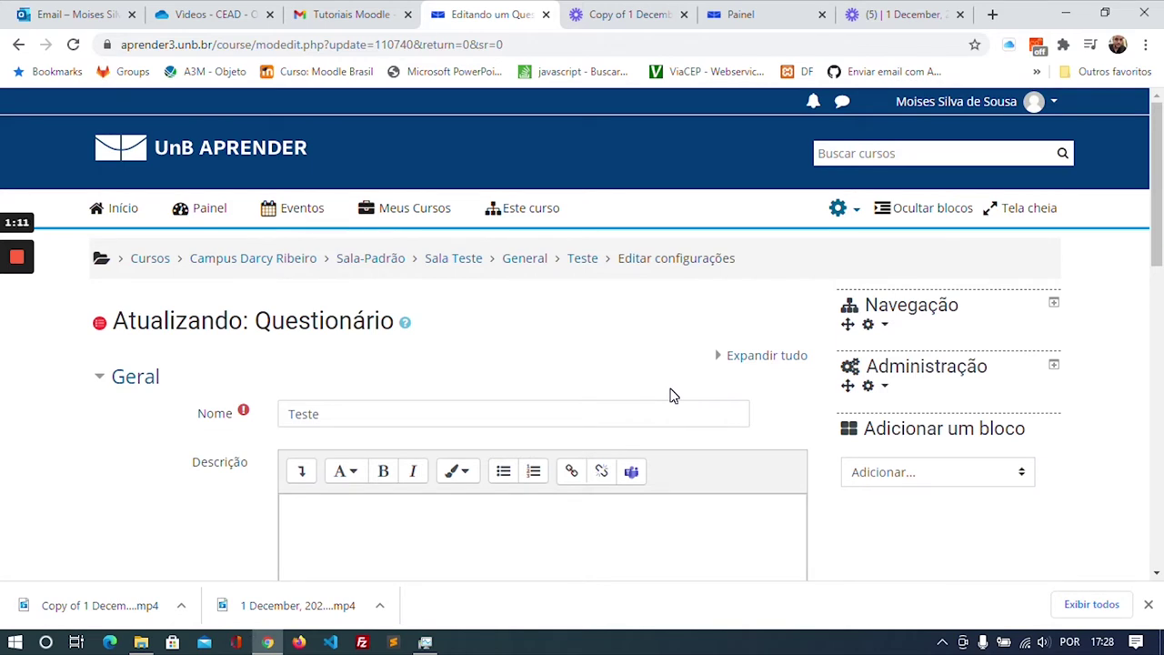
scroll(673, 396, down, 2)
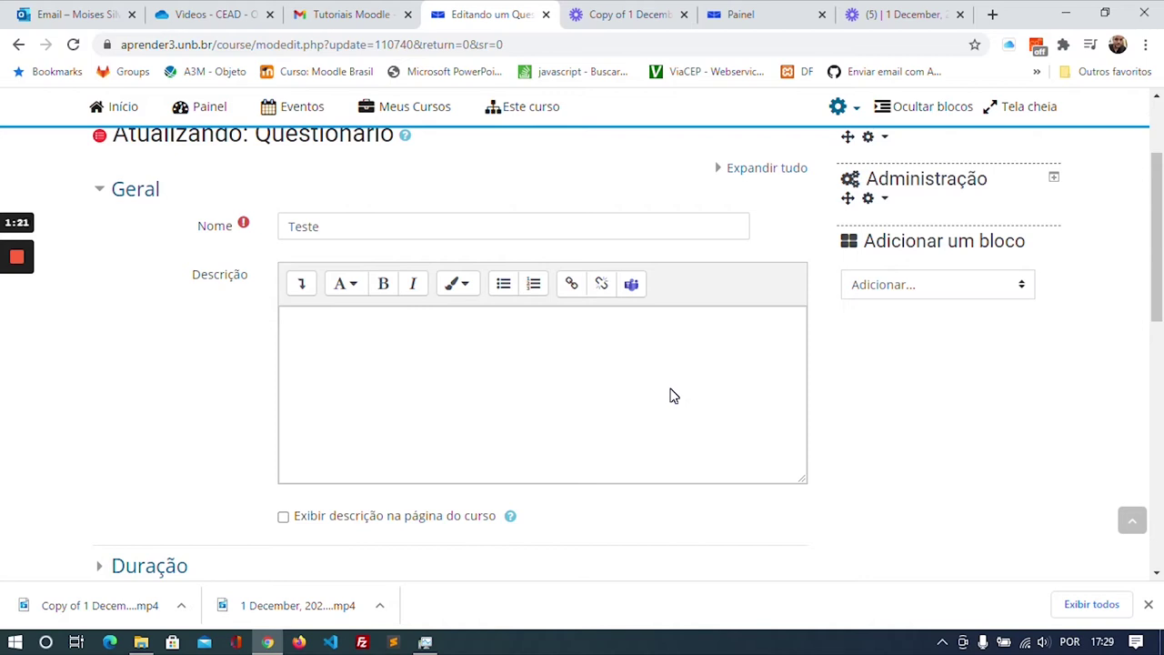
scroll(673, 396, down, 3)
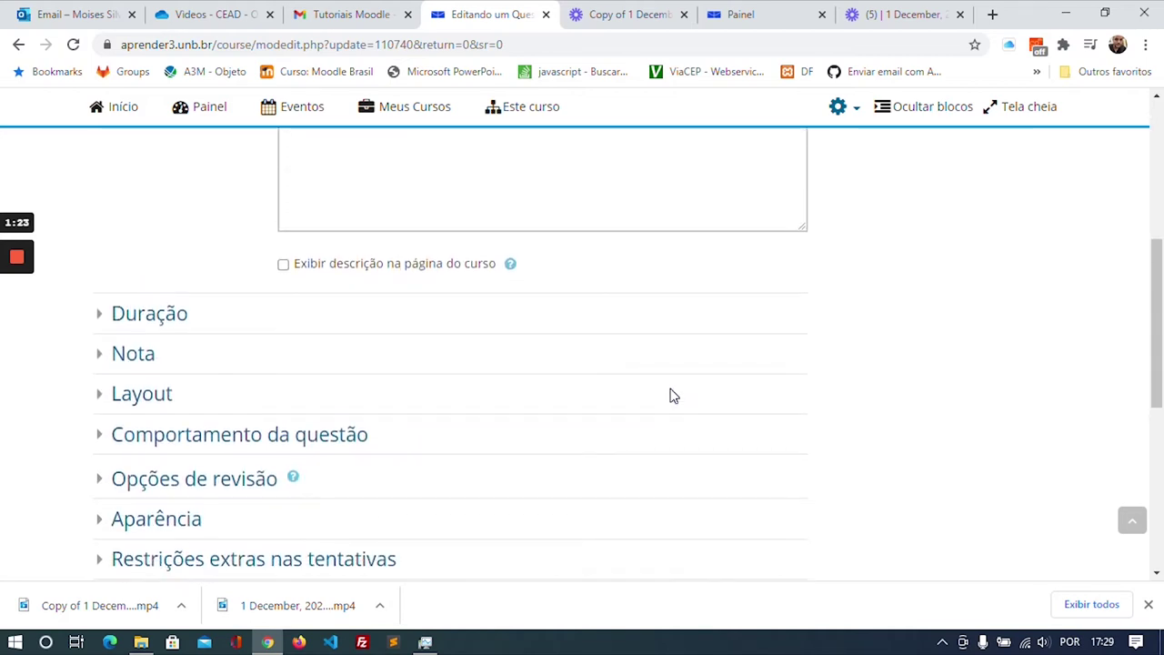
scroll(673, 395, up, 5)
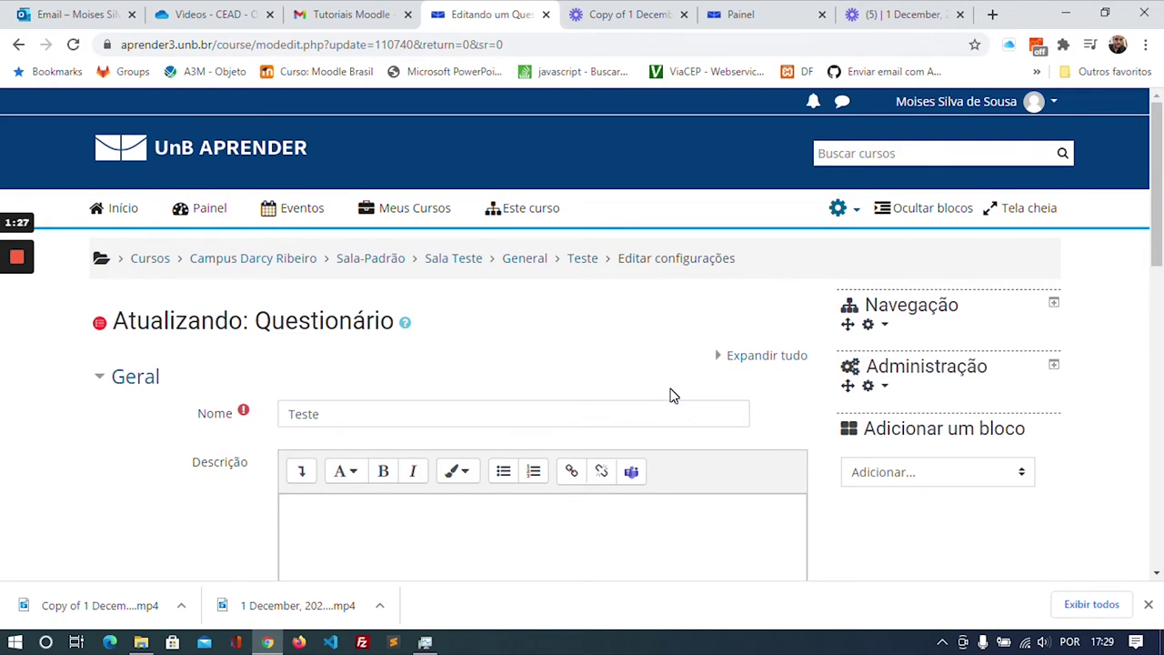
scroll(673, 395, down, 7)
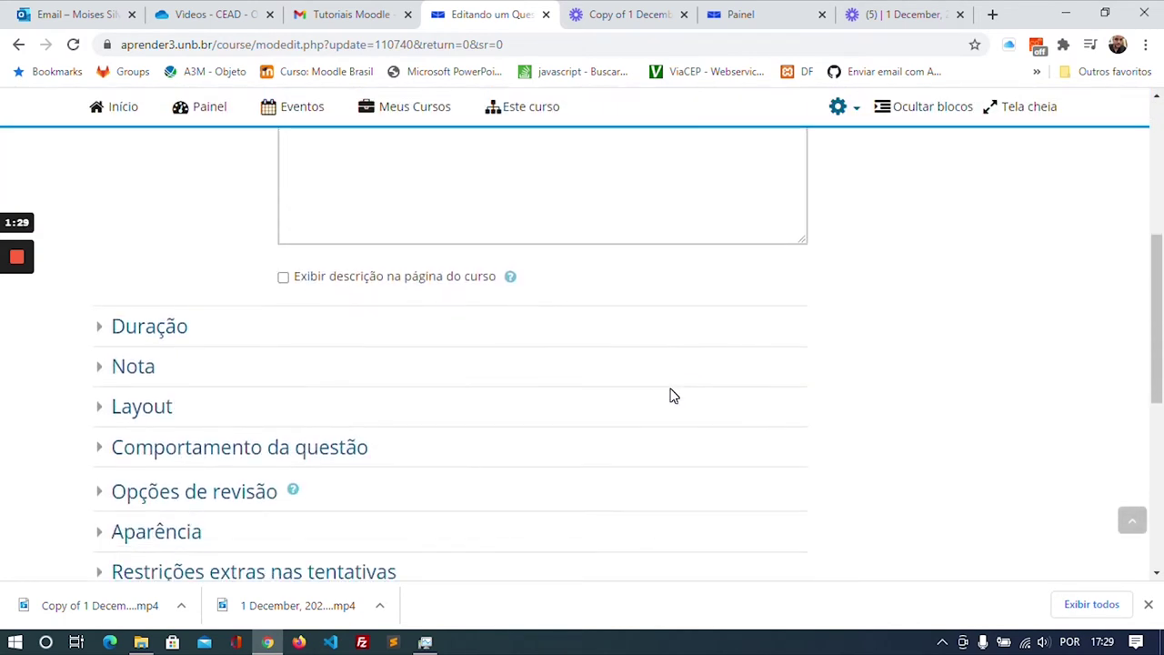
scroll(673, 396, down, 2)
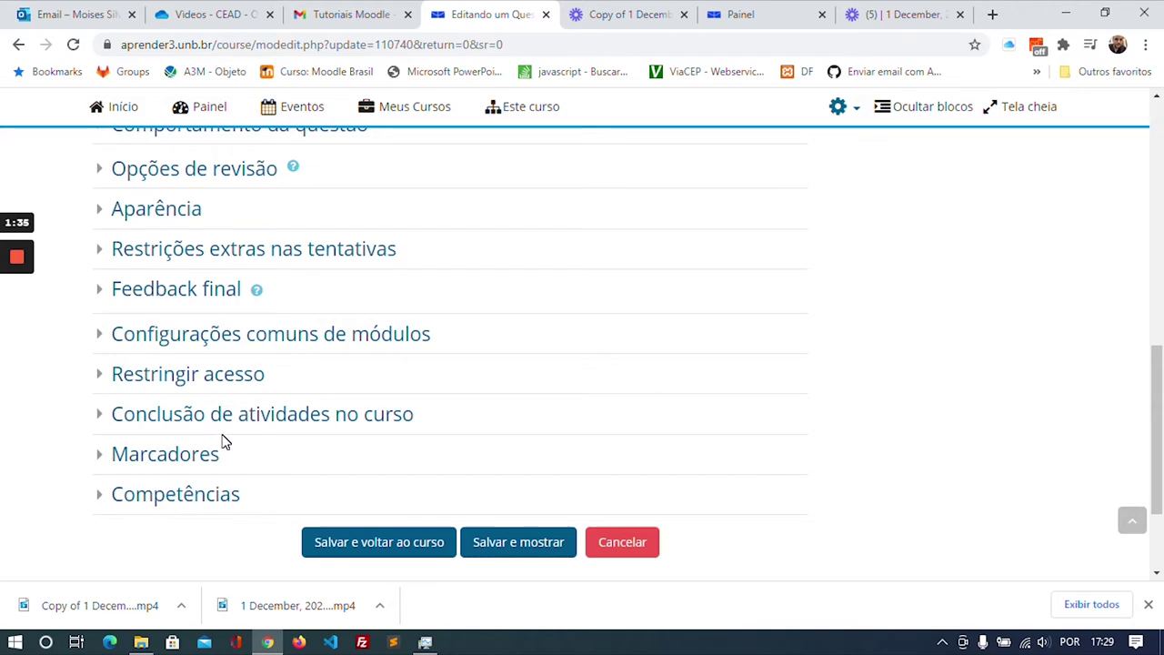
Set the quiz's completion tracking to "Mostrar atividade como concluída quando as condições forem satisfeitas"
click(101, 421)
scroll(475, 427, down, 2)
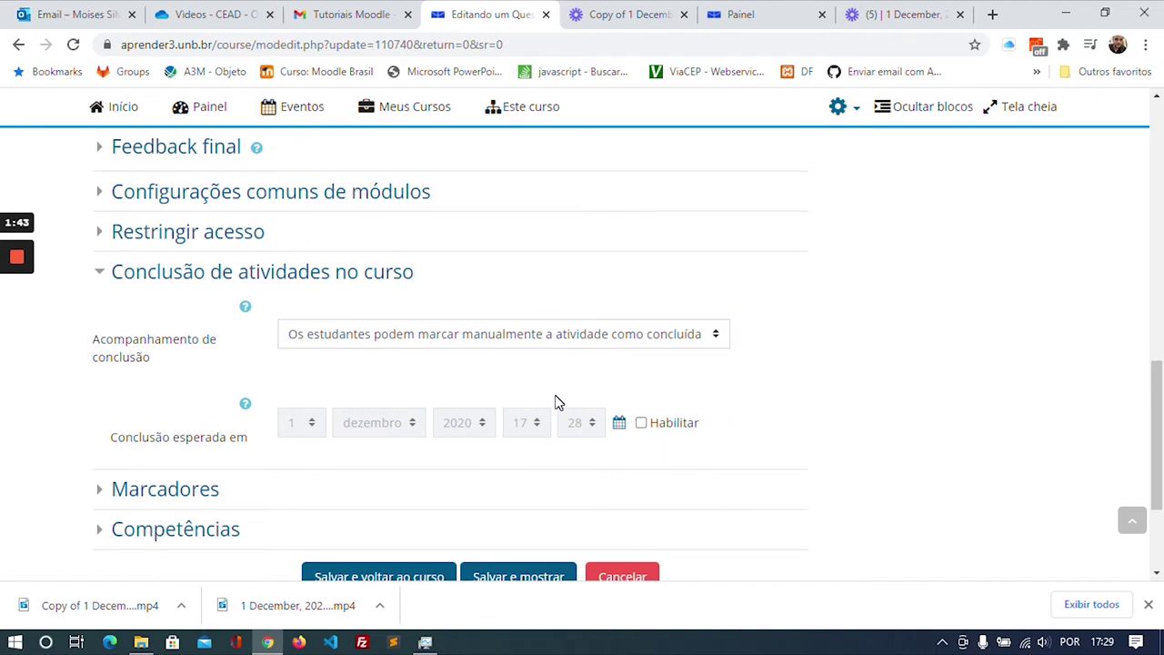
click(565, 343)
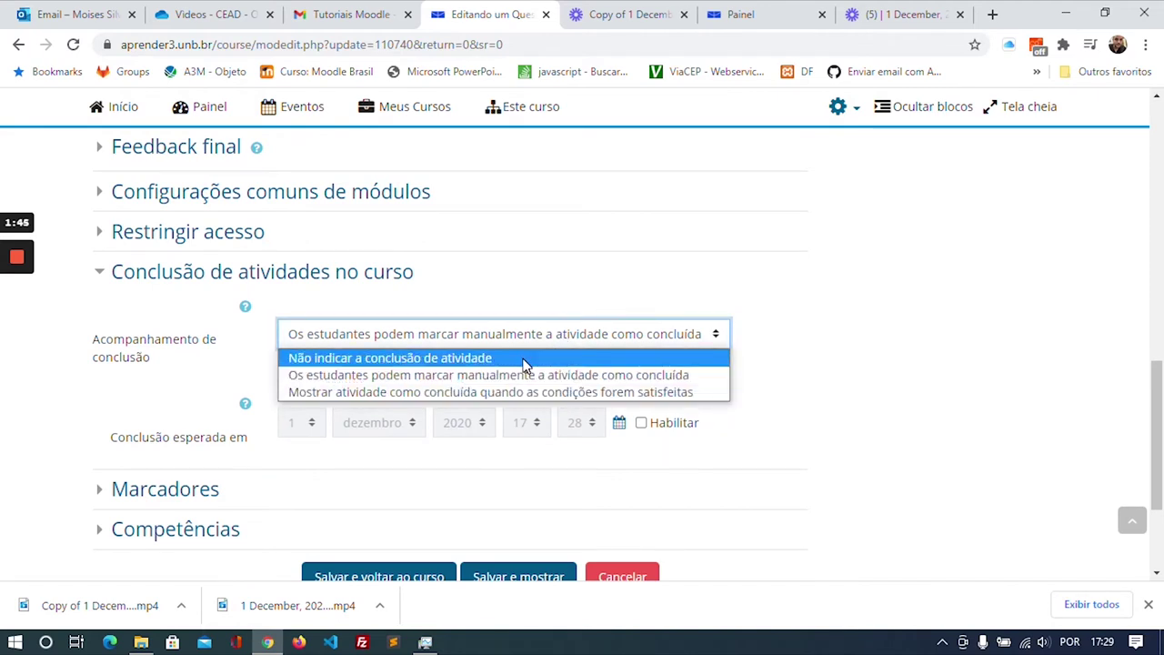
click(459, 392)
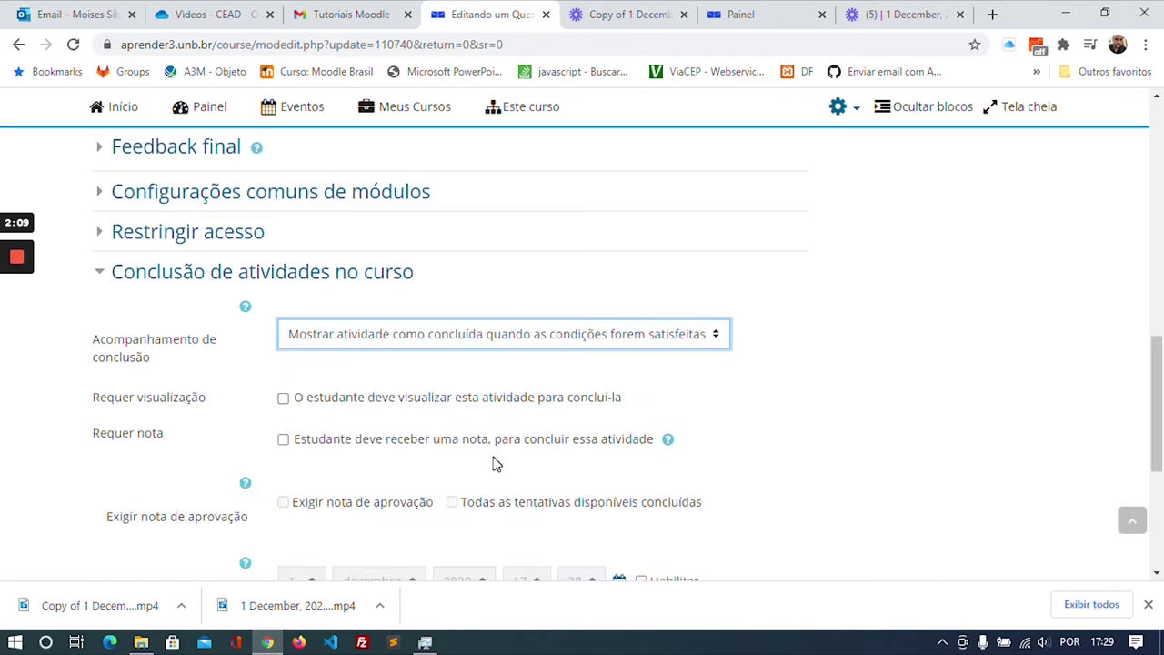
Require students to receive a grade to complete the quiz, and save it, returning to the course
scroll(1148, 378, down, 1)
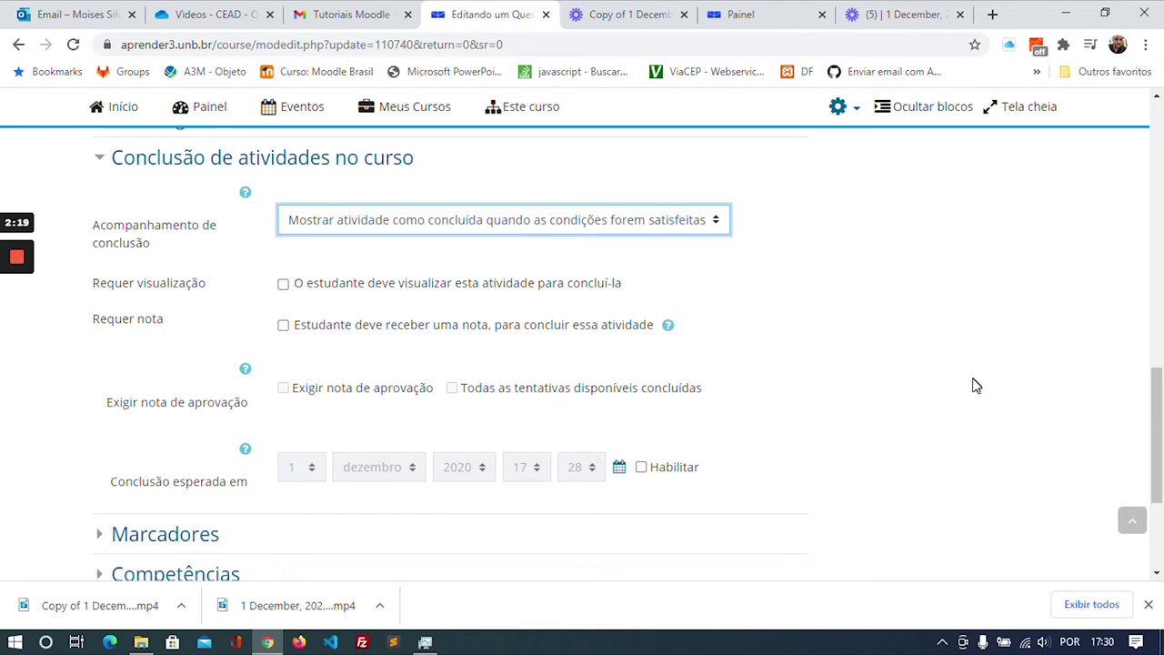
click(284, 326)
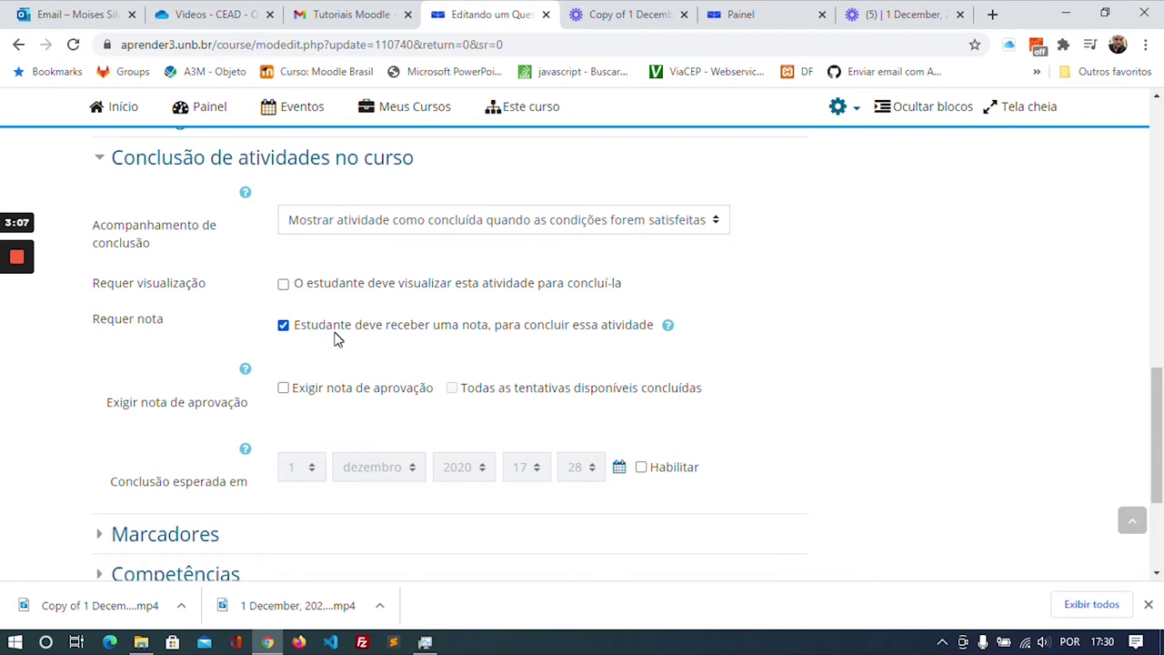
scroll(382, 321, down, 3)
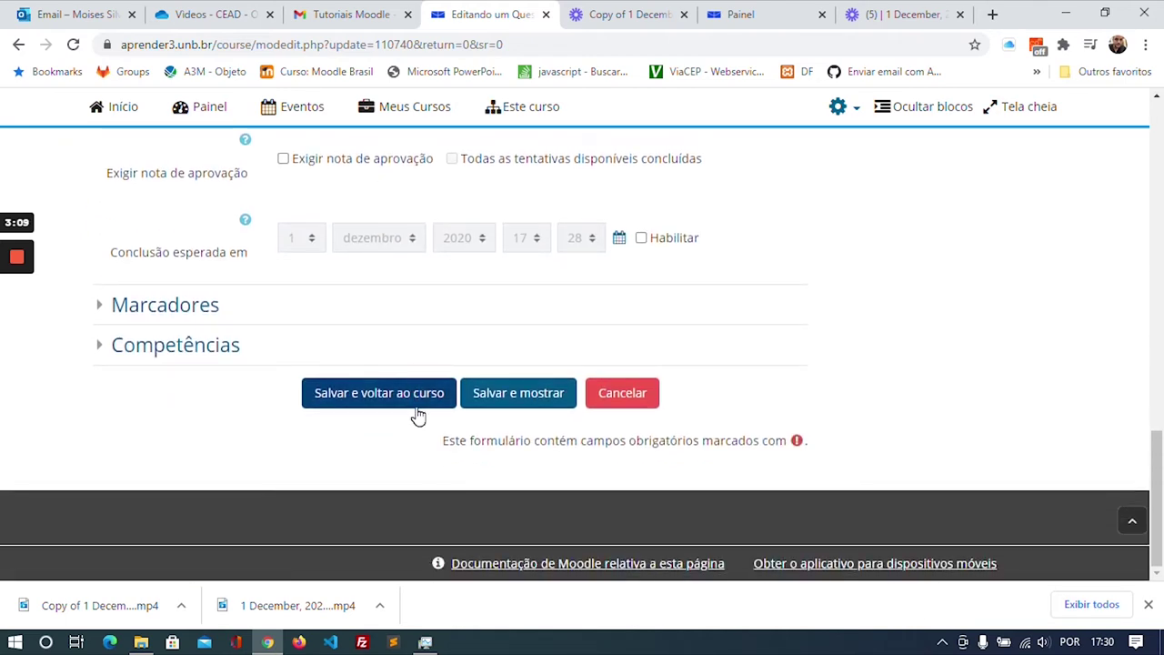
click(411, 406)
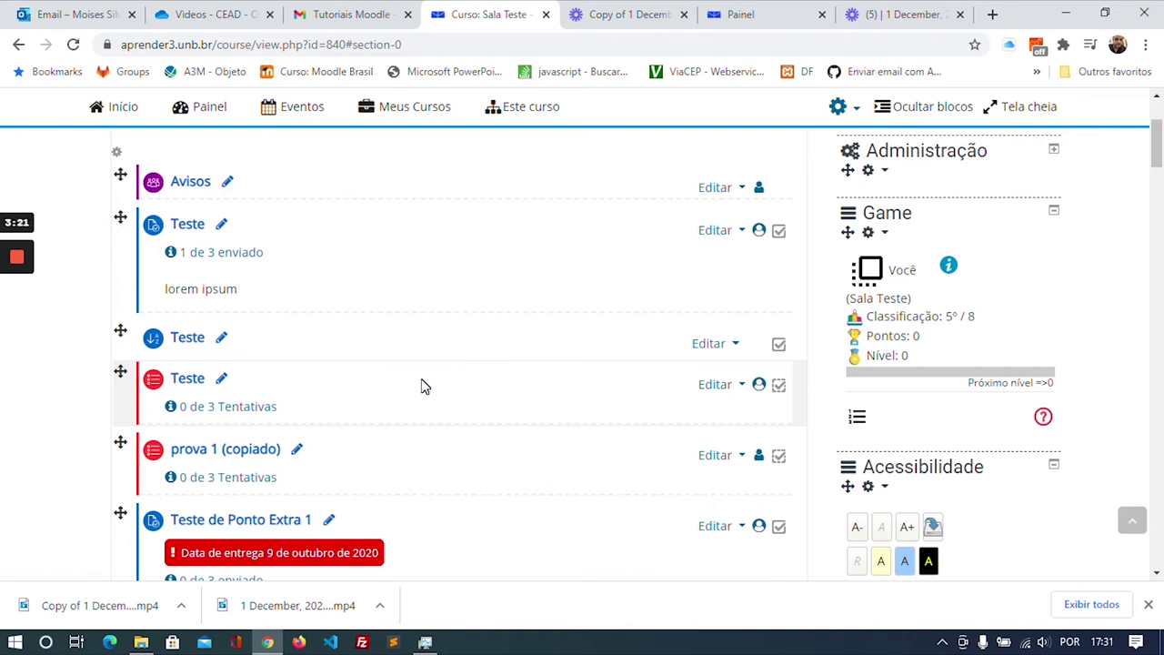
Open the settings of the Teste de Ponto Extra 1 assignment and find its activity completion section
scroll(515, 364, down, 2)
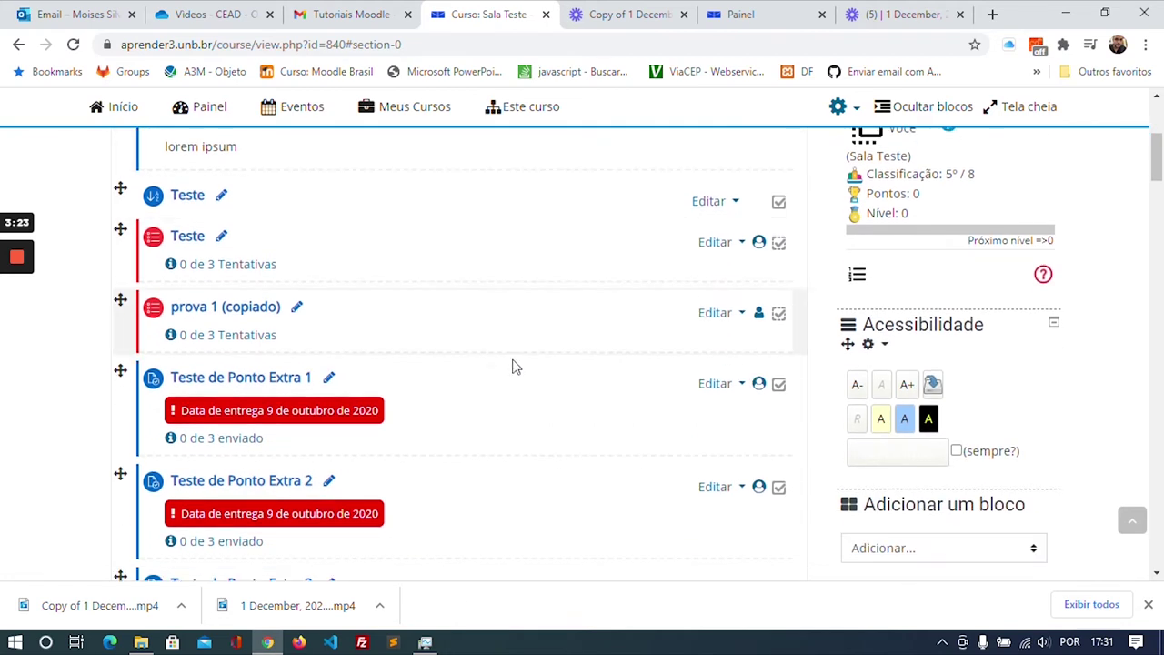
click(716, 397)
click(636, 422)
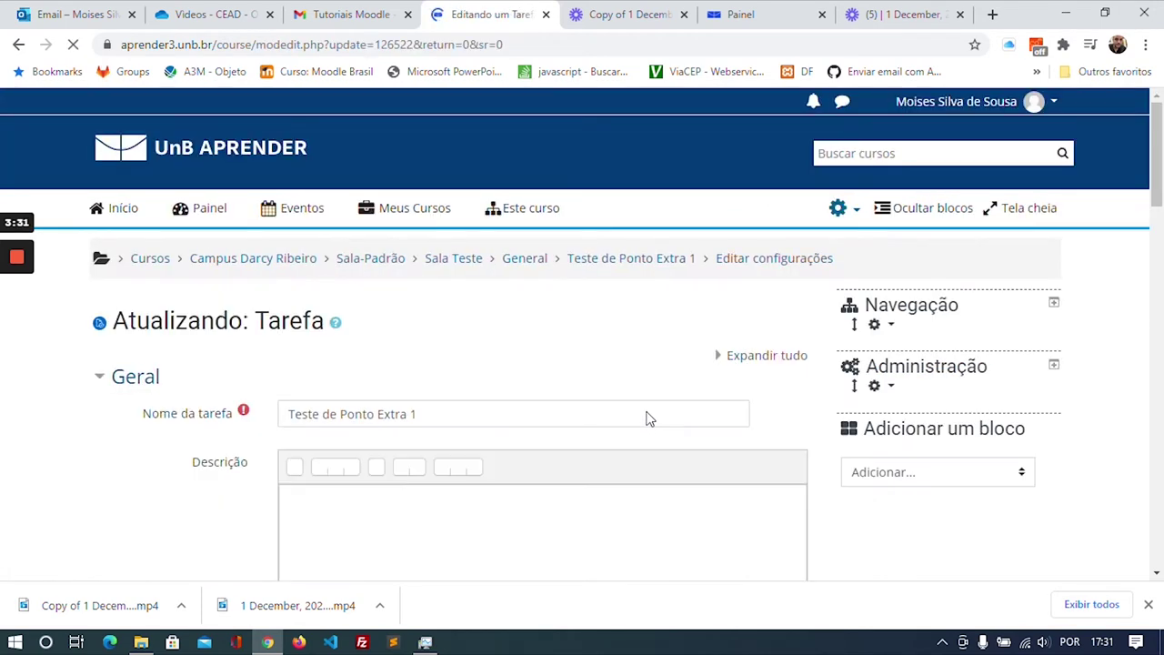
scroll(577, 333, down, 4)
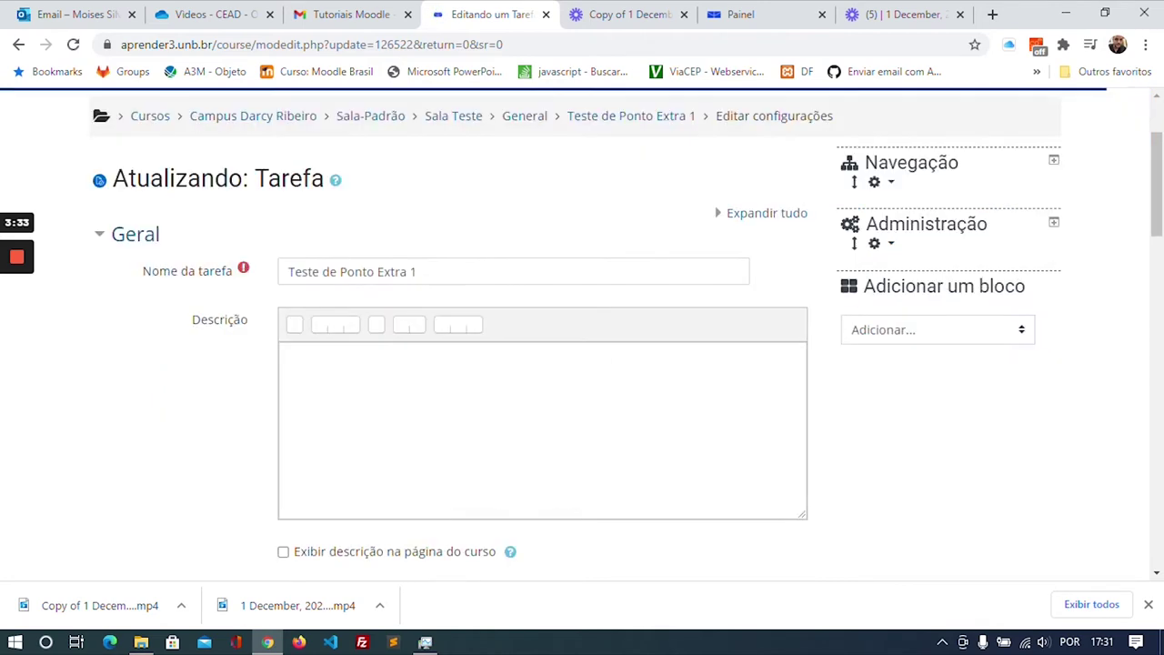
scroll(577, 333, down, 4)
scroll(576, 333, down, 6)
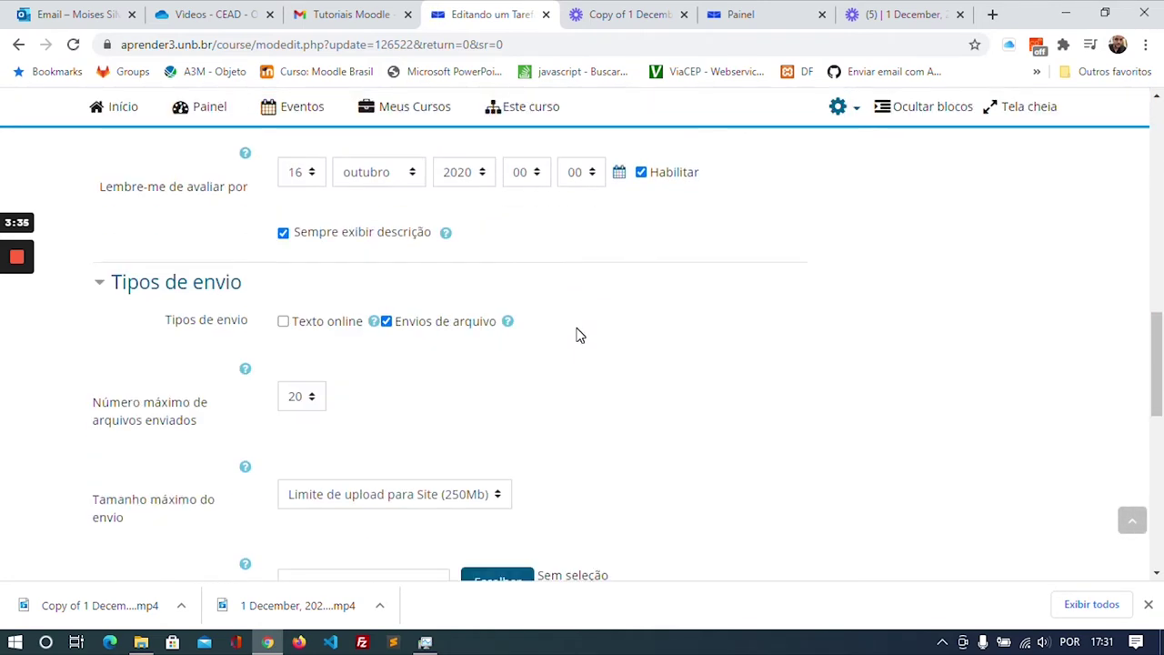
scroll(577, 333, down, 3)
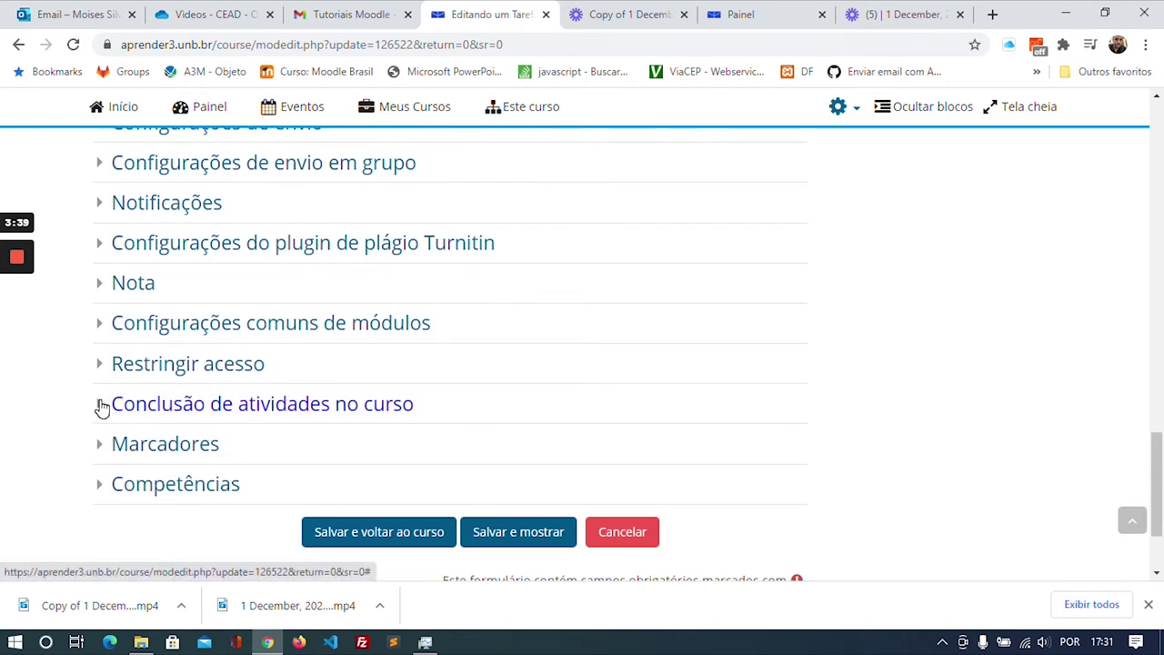
Set the assignment's completion tracking to "Mostrar atividade como concluída quando as condições forem satisfeitas" and save, returning to the course
click(102, 408)
scroll(325, 396, down, 2)
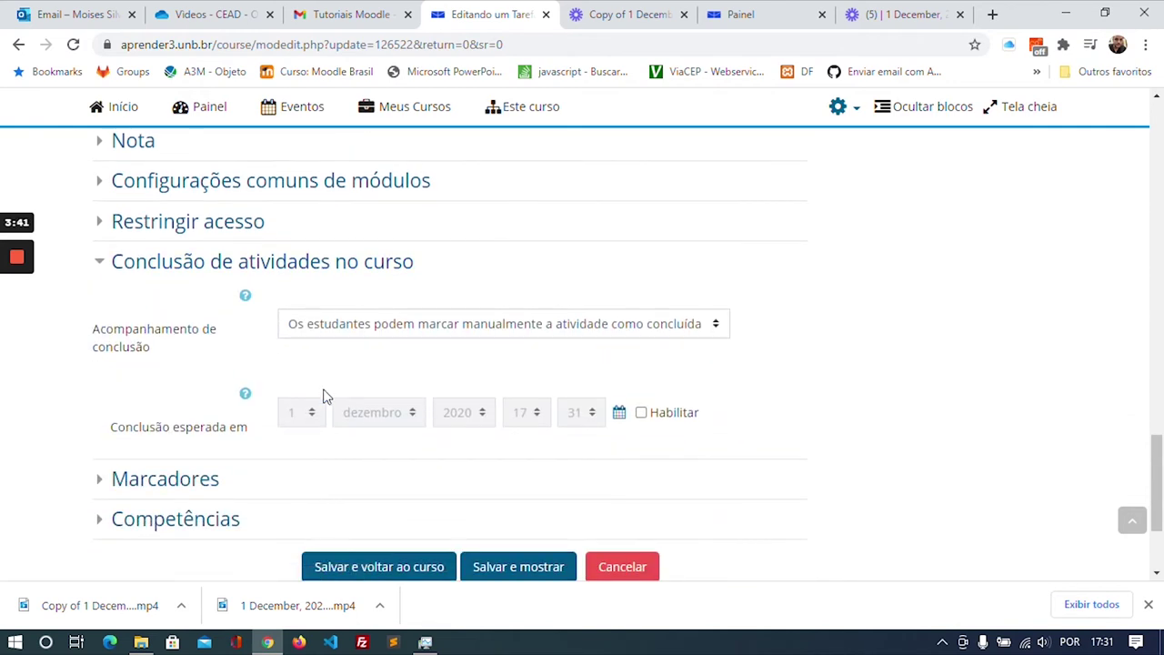
click(345, 335)
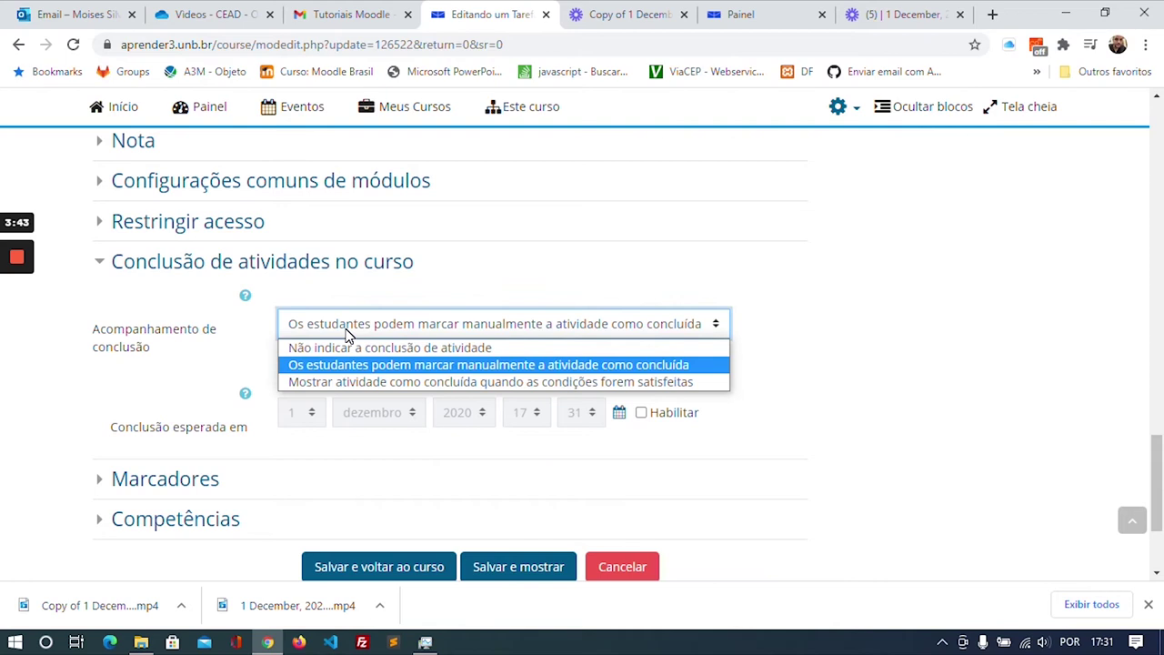
click(370, 382)
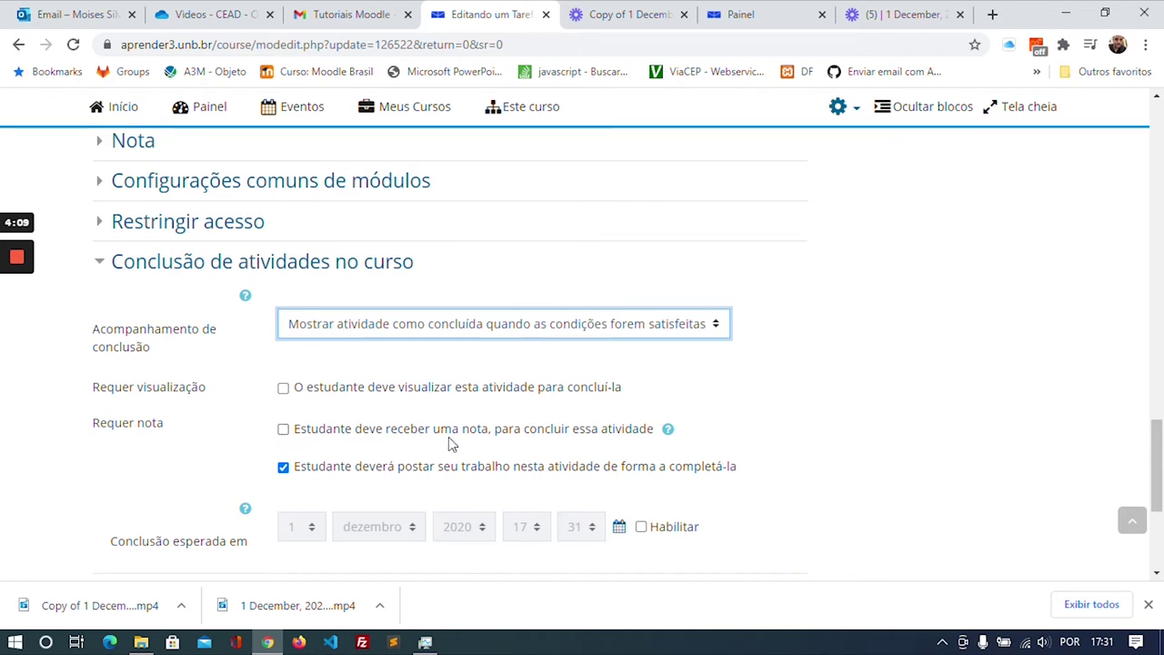
scroll(487, 443, down, 3)
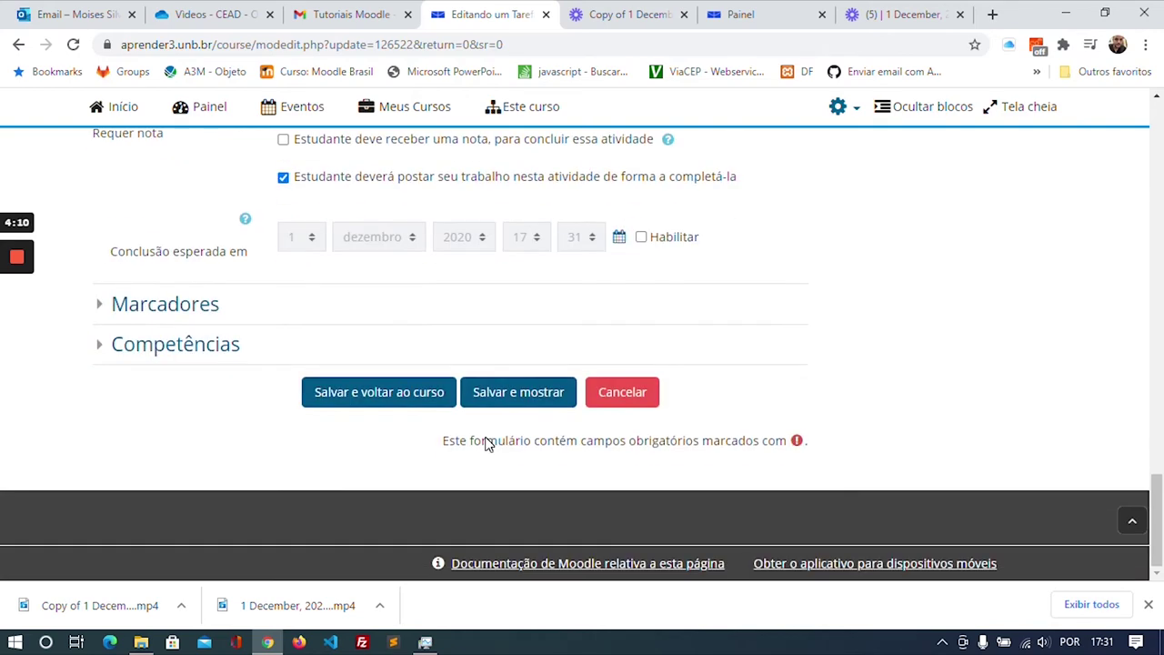
click(397, 398)
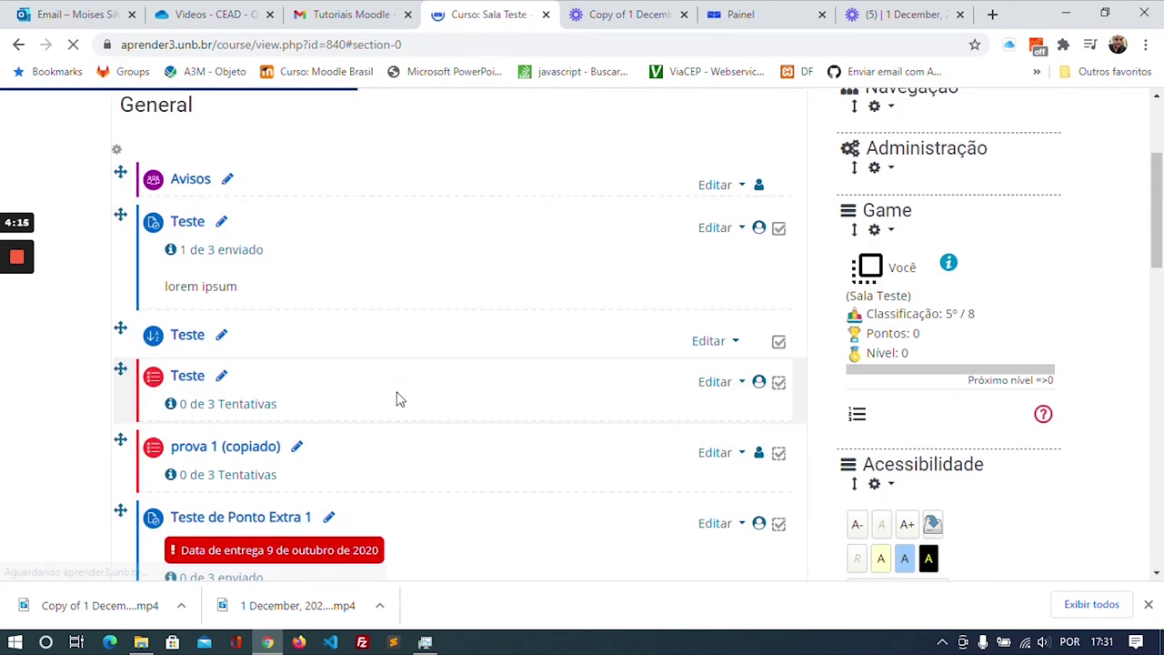
Open the settings of the Fórum Direito à Educação forum and expand its activity completion section
scroll(488, 397, down, 15)
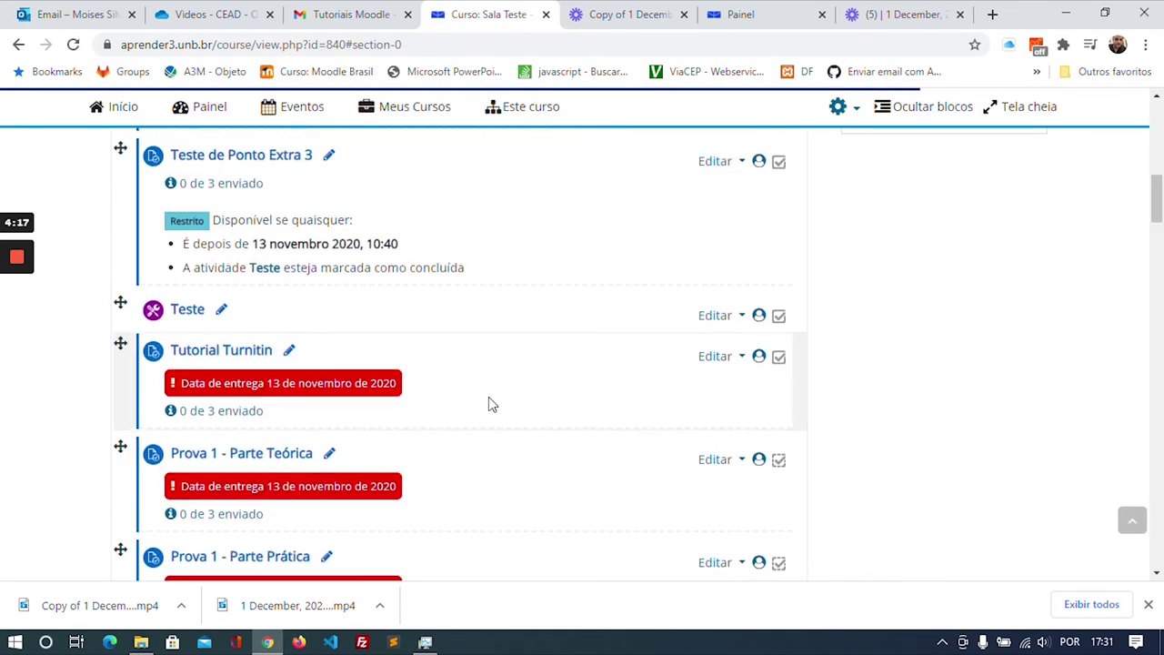
scroll(488, 403, down, 3)
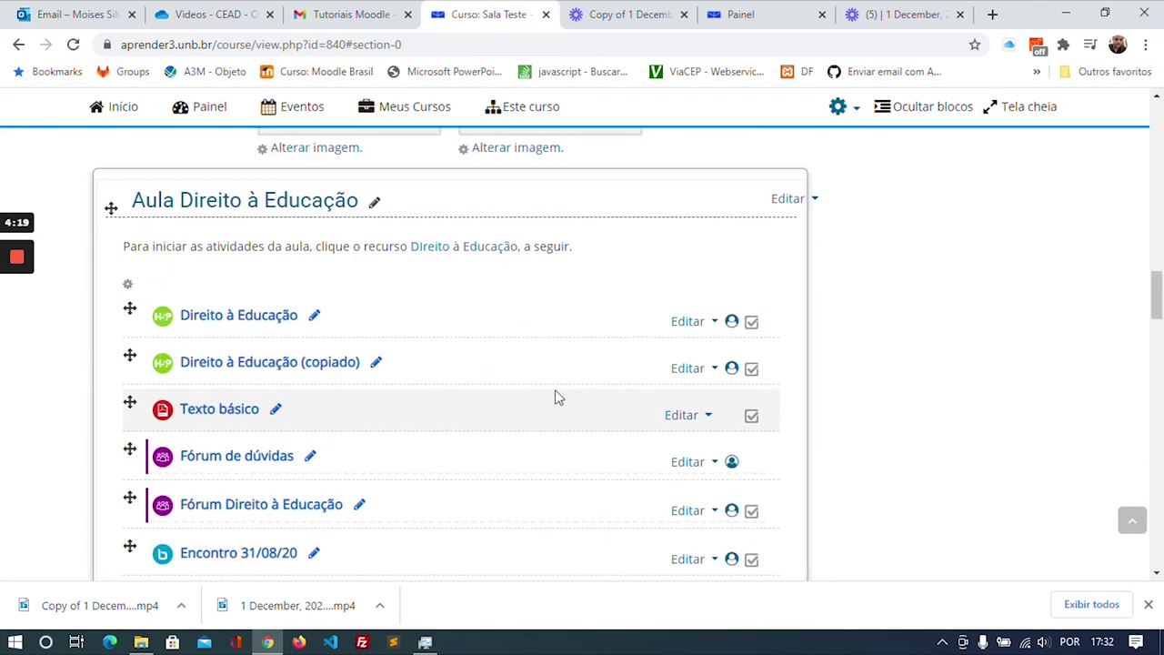
click(688, 513)
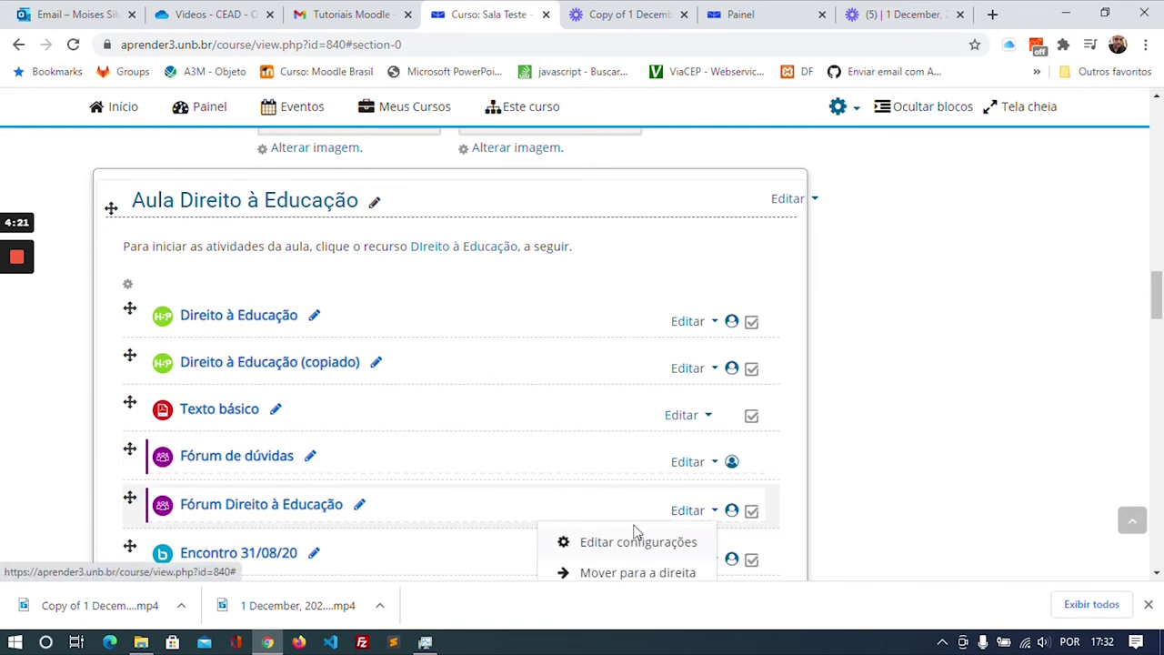
click(587, 546)
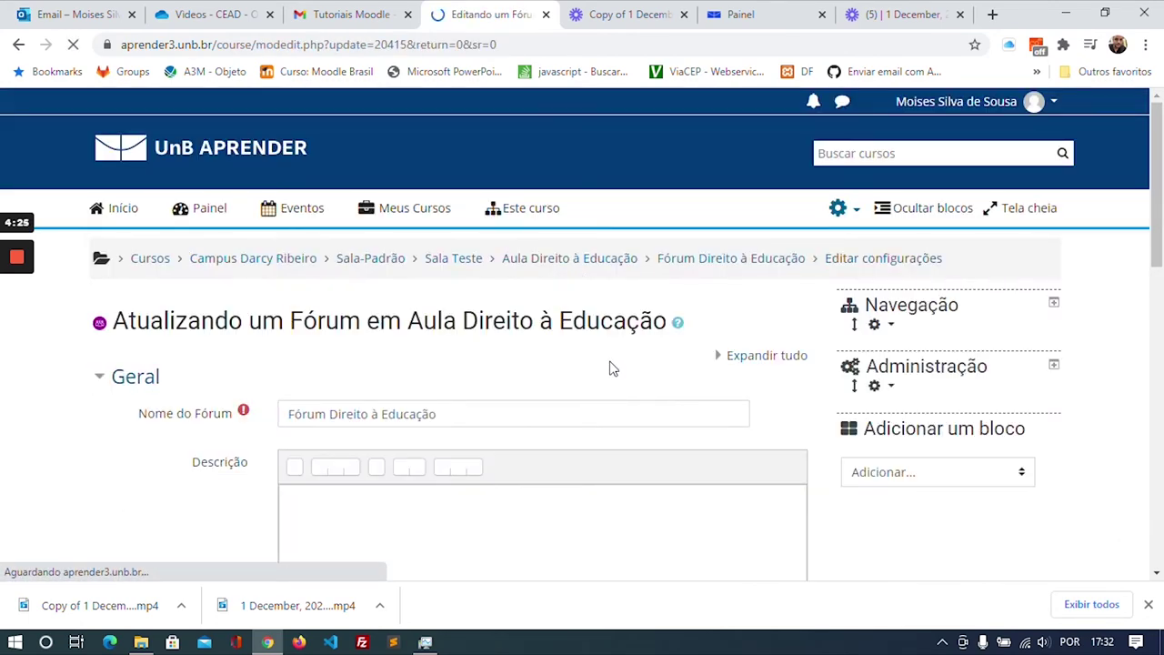
scroll(612, 368, down, 2)
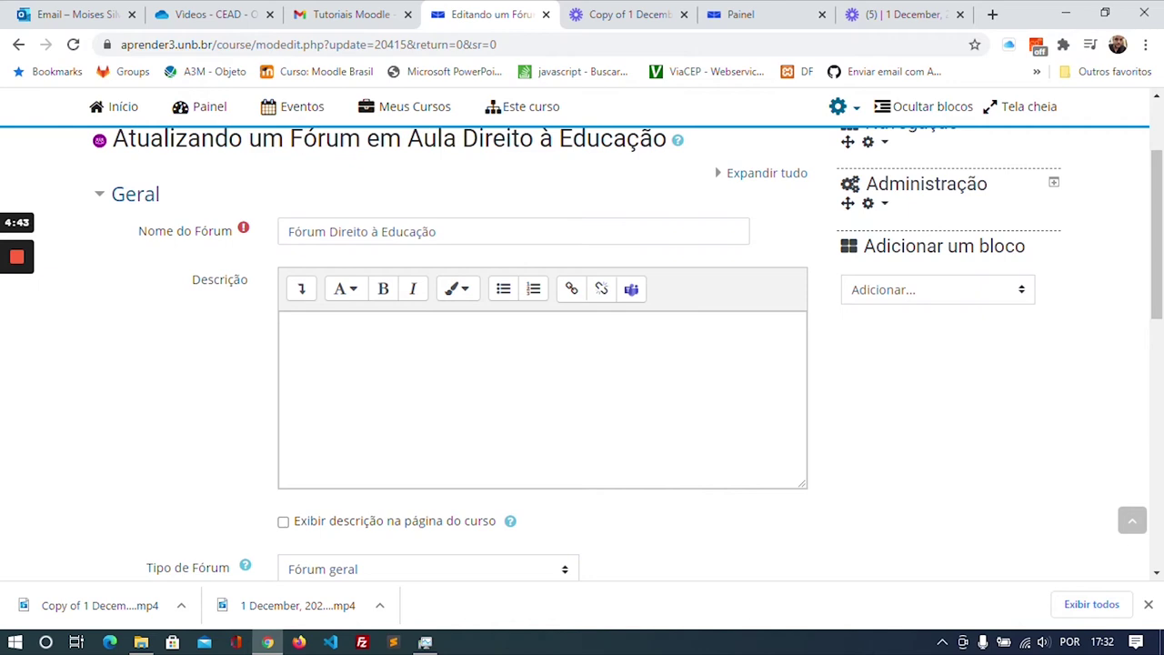
scroll(596, 357, down, 5)
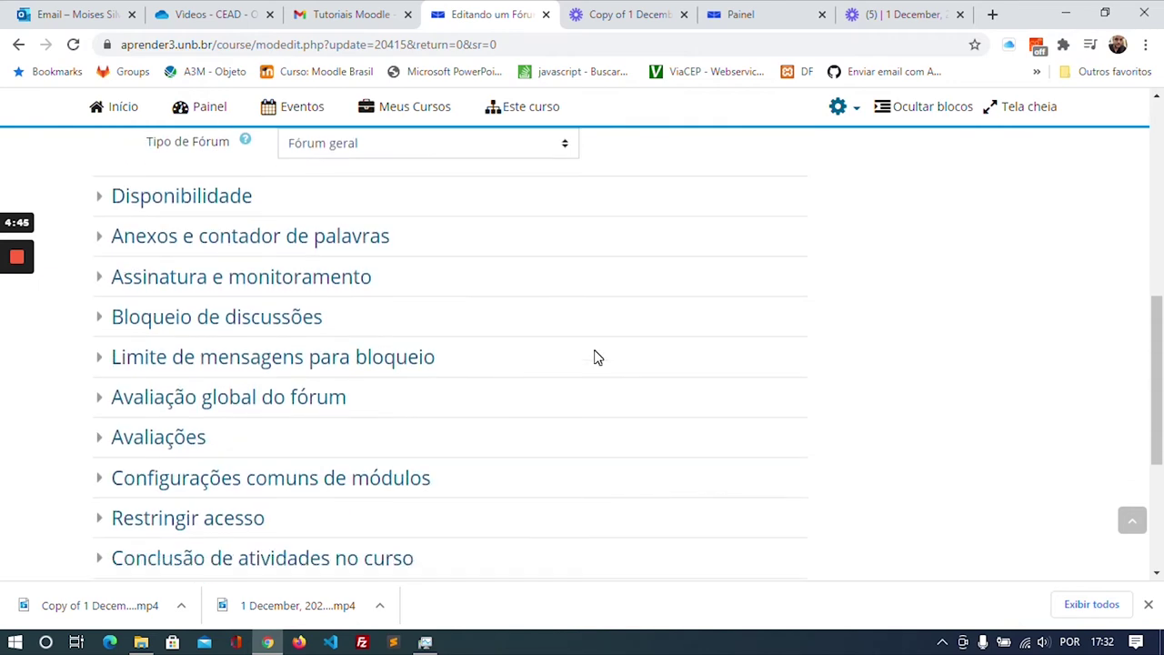
scroll(596, 356, down, 2)
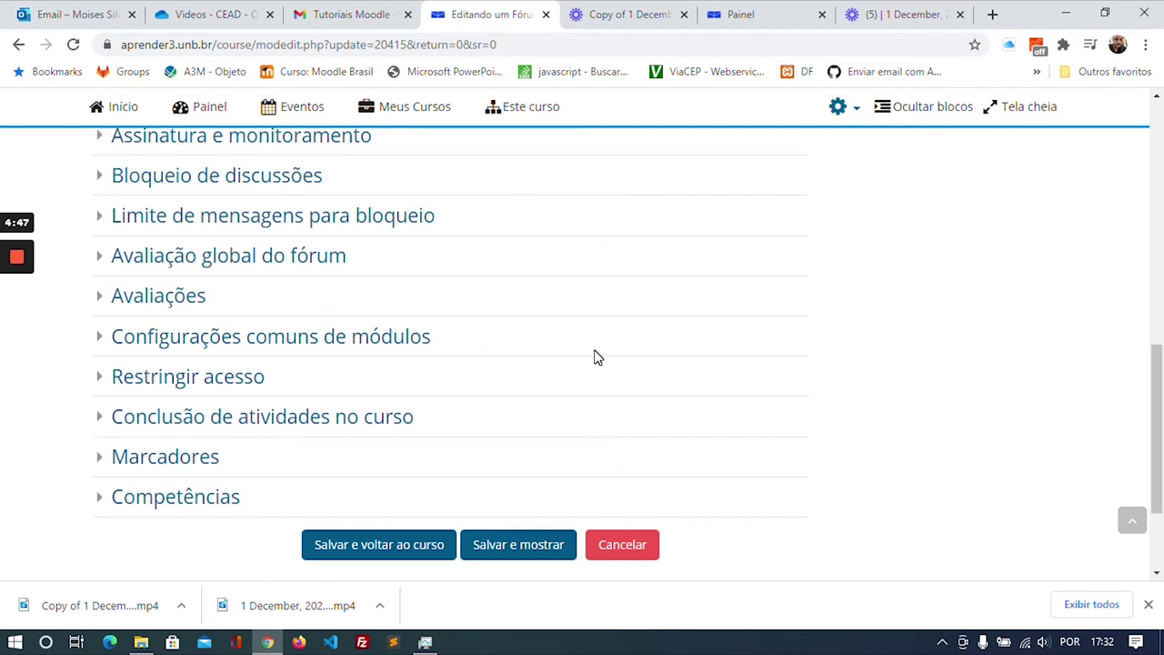
click(101, 420)
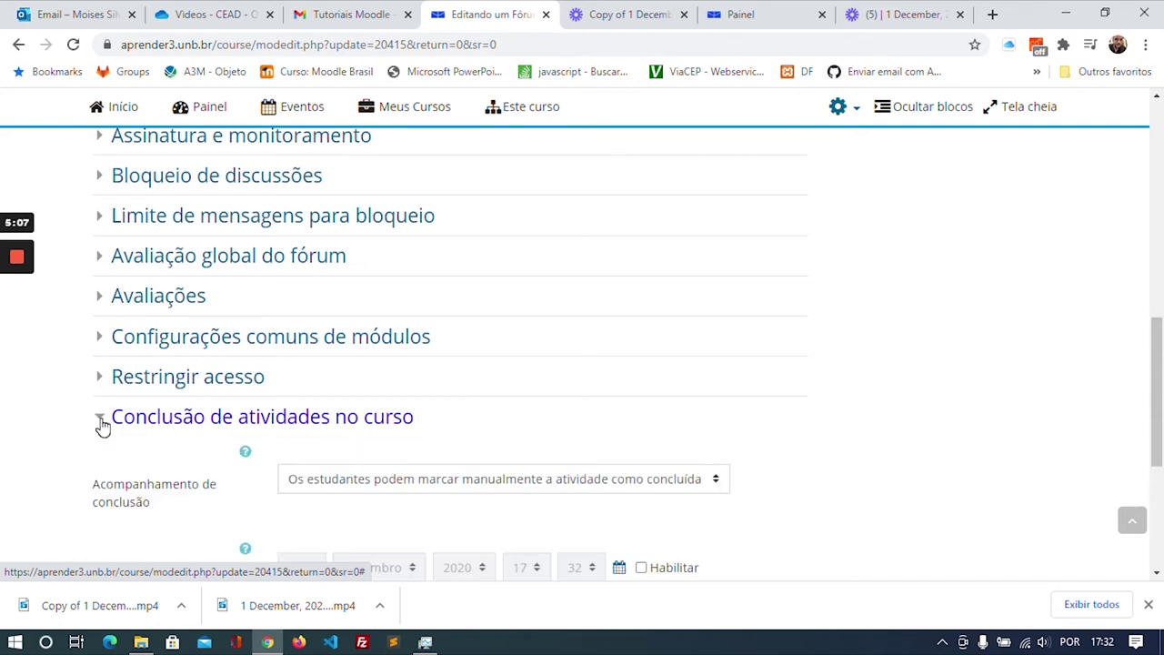
Set the forum's completion tracking to "Mostrar atividade como concluída quando as condições forem satisfeitas"
scroll(391, 336, down, 2)
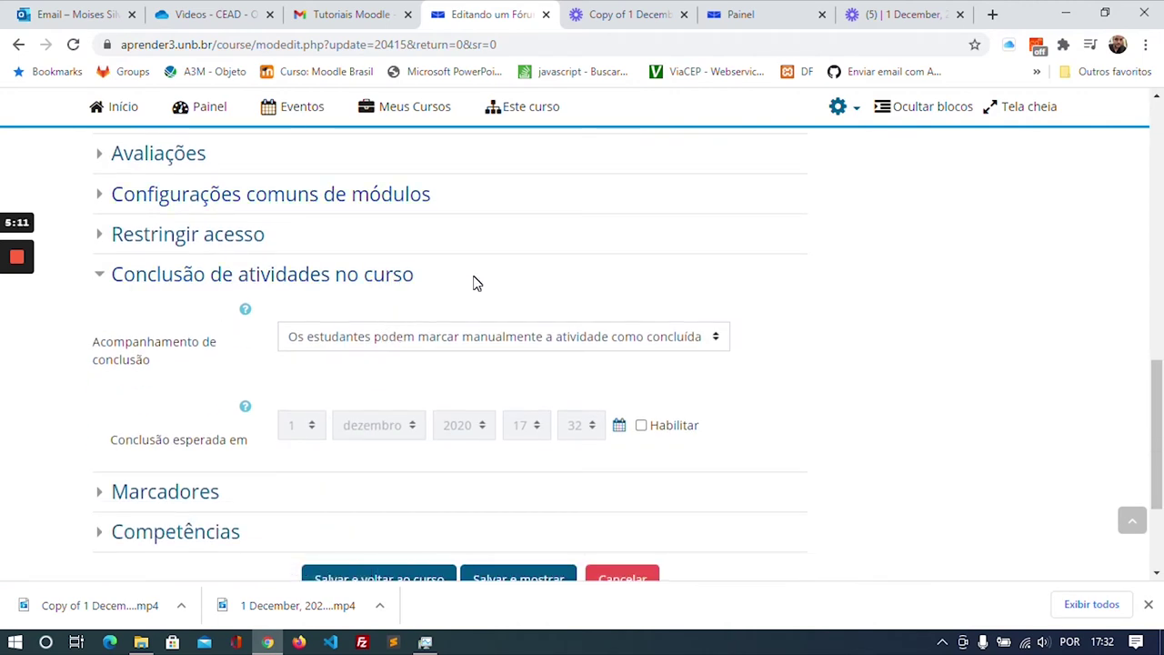
click(417, 339)
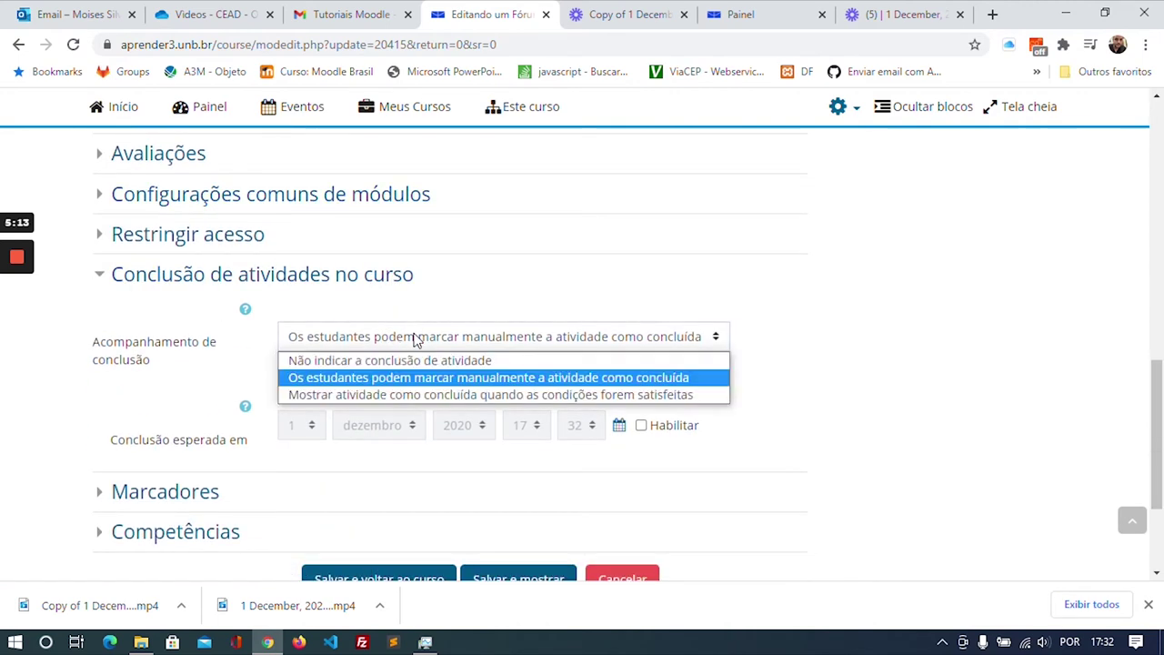
click(467, 399)
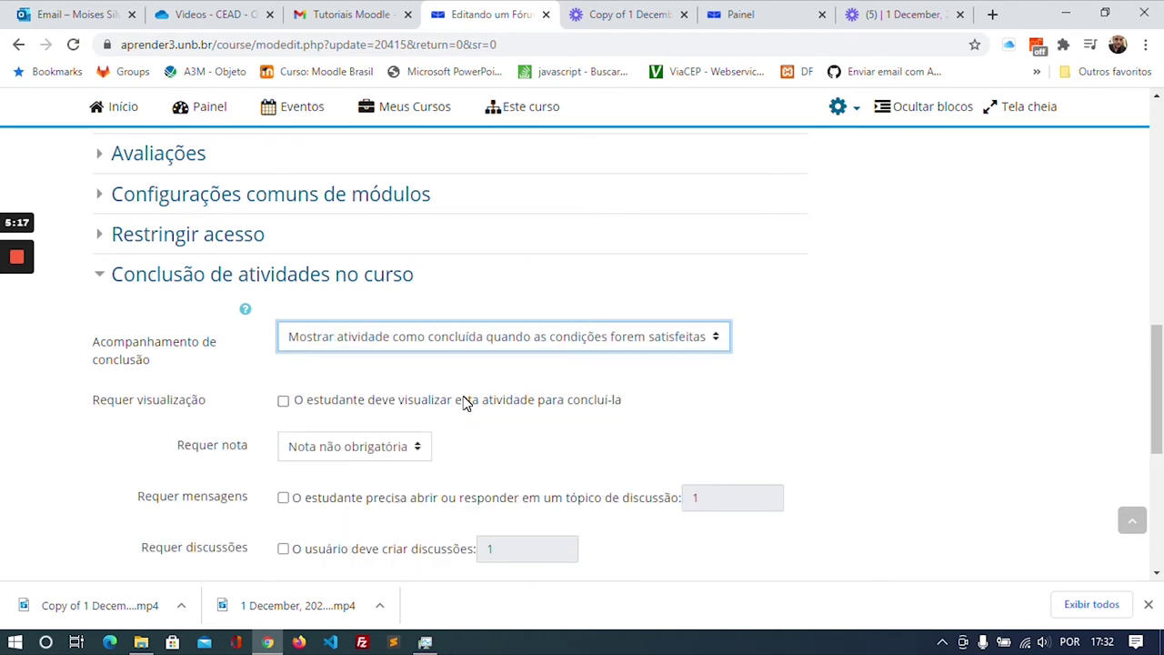
Require students to open or reply to 1 discussion topic to complete the forum, and save it, returning to the course
scroll(678, 384, down, 2)
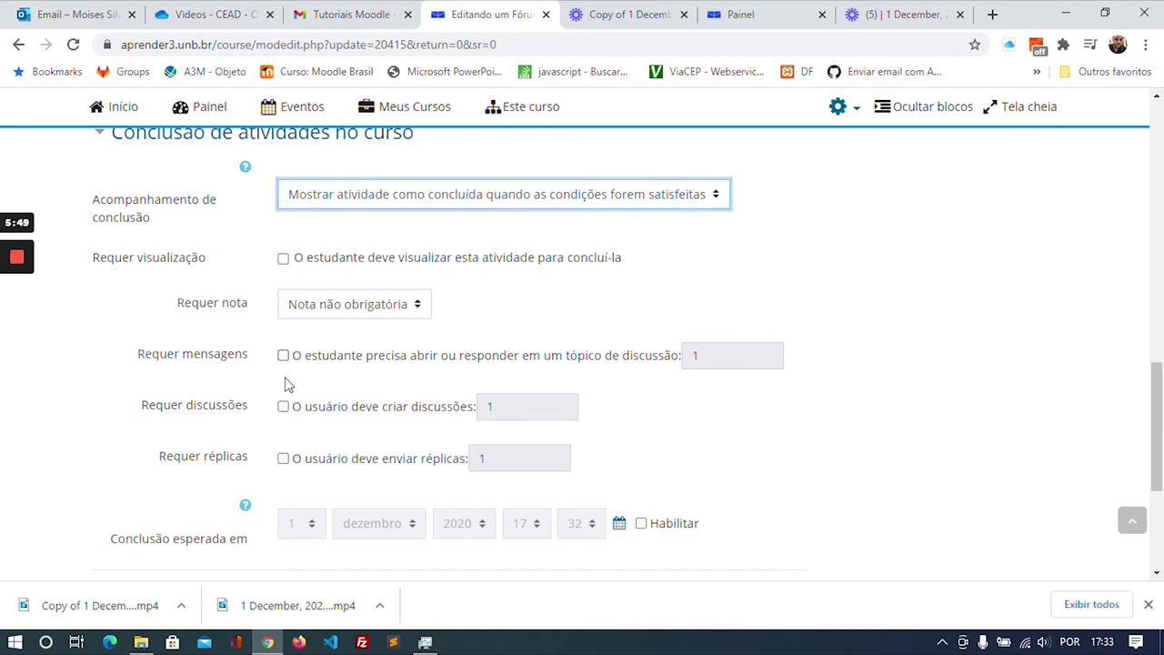
click(283, 356)
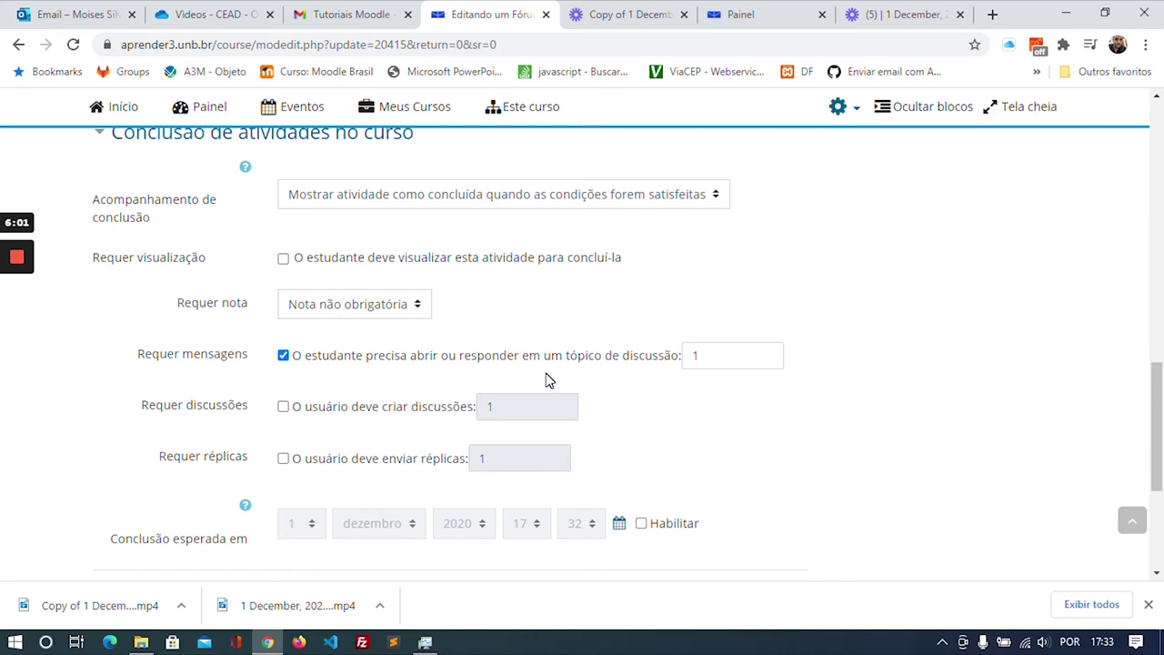
scroll(545, 380, down, 3)
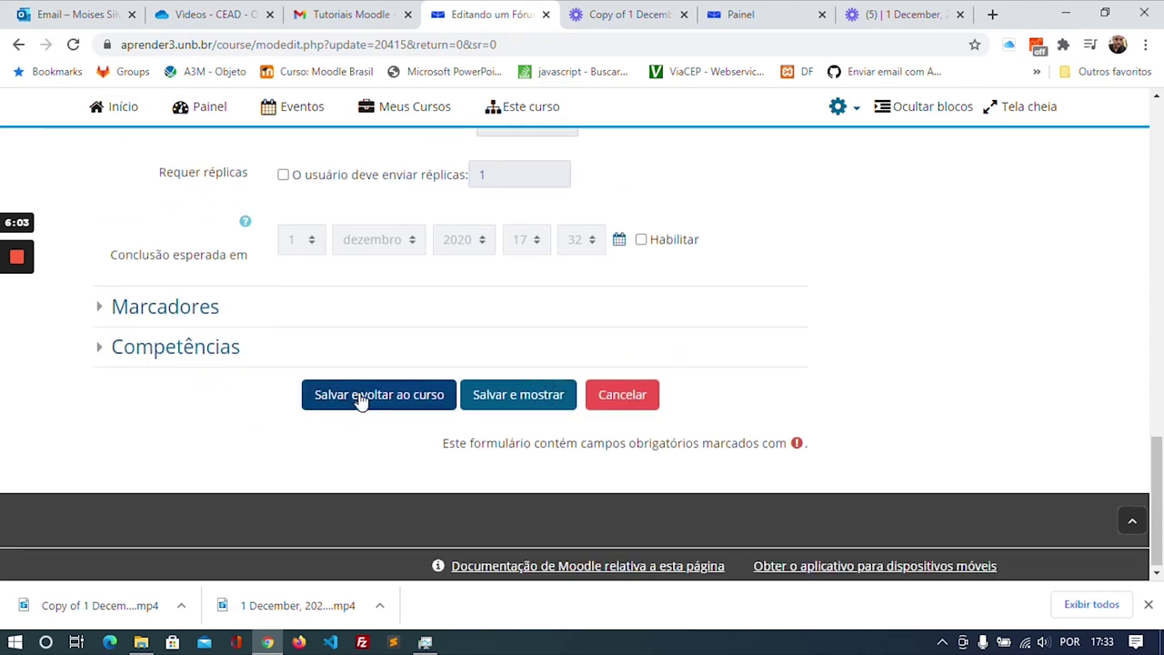
click(361, 401)
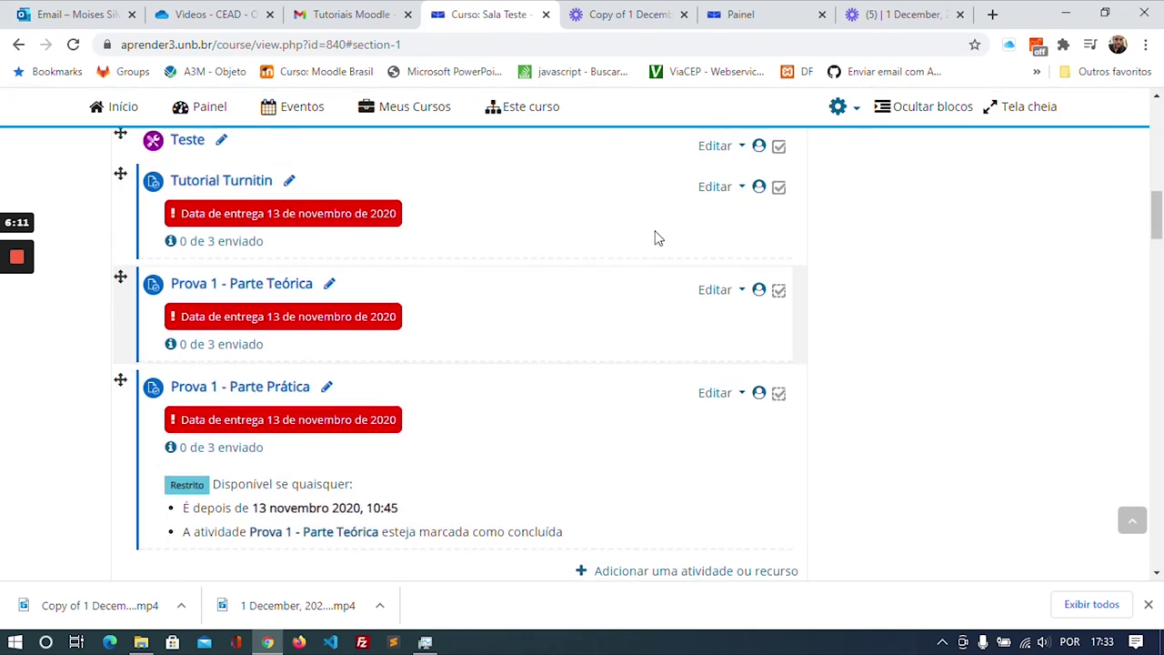
Open the course's "Conclusão de atividades" report from the course administration reports
scroll(656, 239, up, 15)
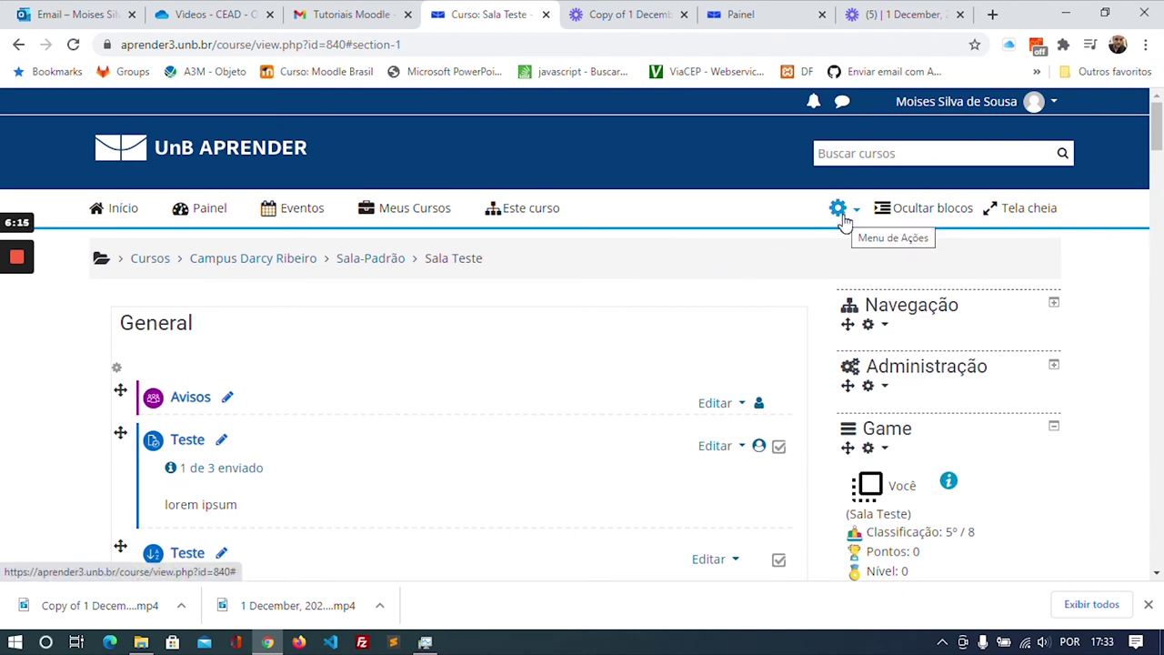
click(838, 210)
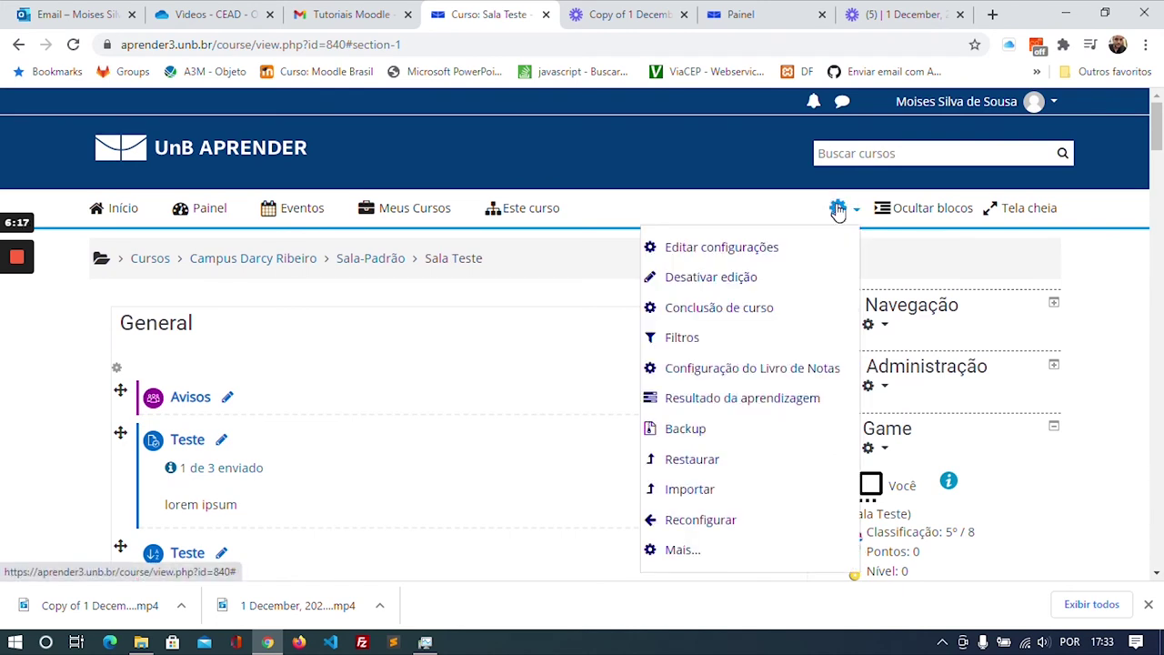
click(666, 551)
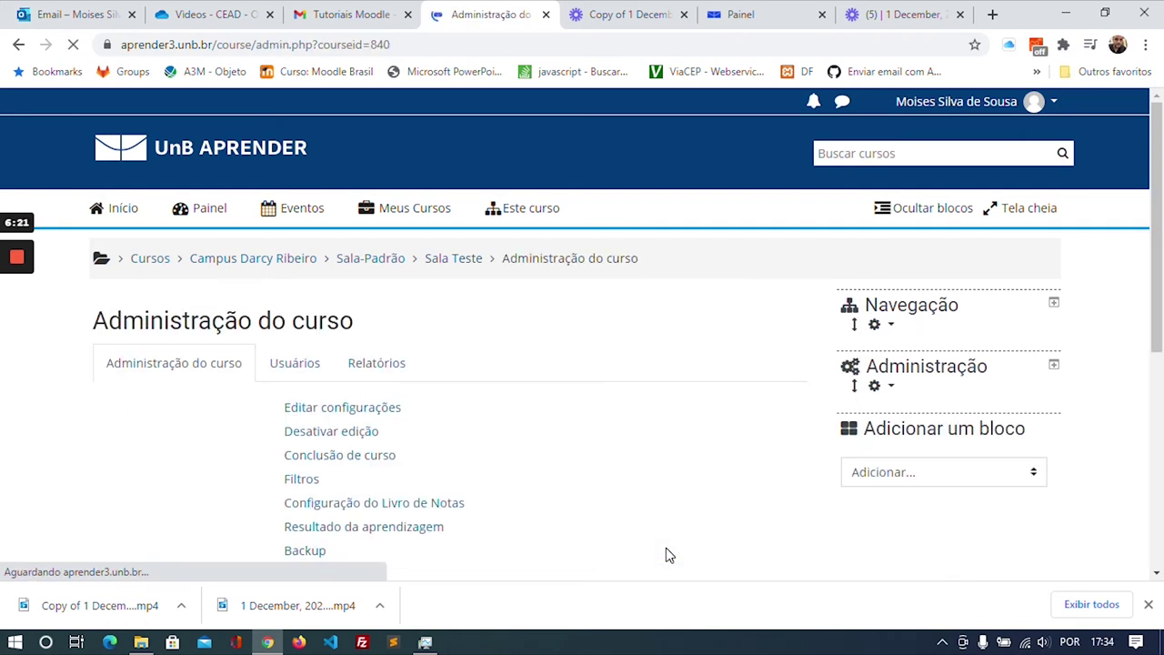
click(360, 368)
scroll(385, 330, down, 2)
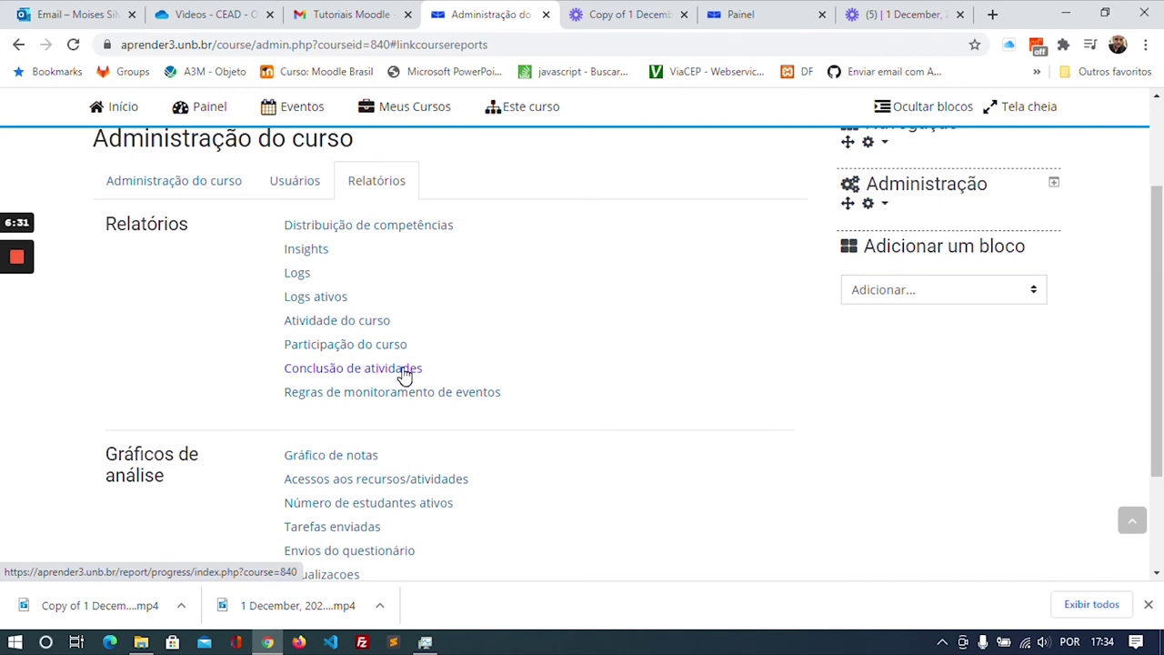
click(404, 371)
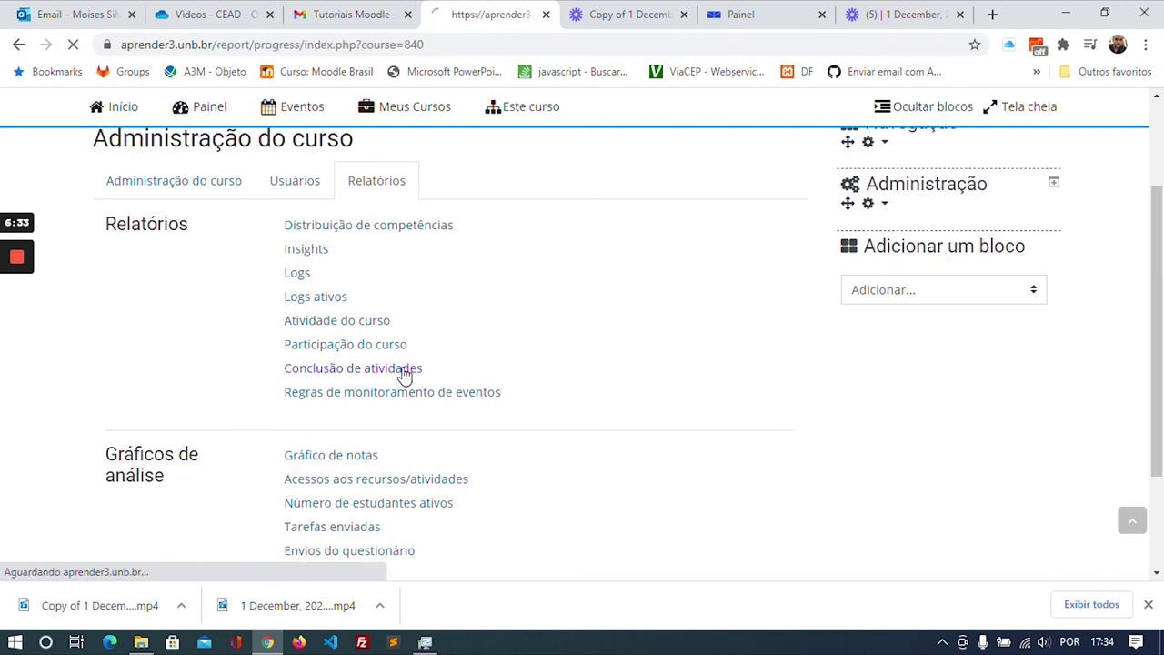
Examine each student's completion status across the activities in the completion report
scroll(405, 378, down, 1)
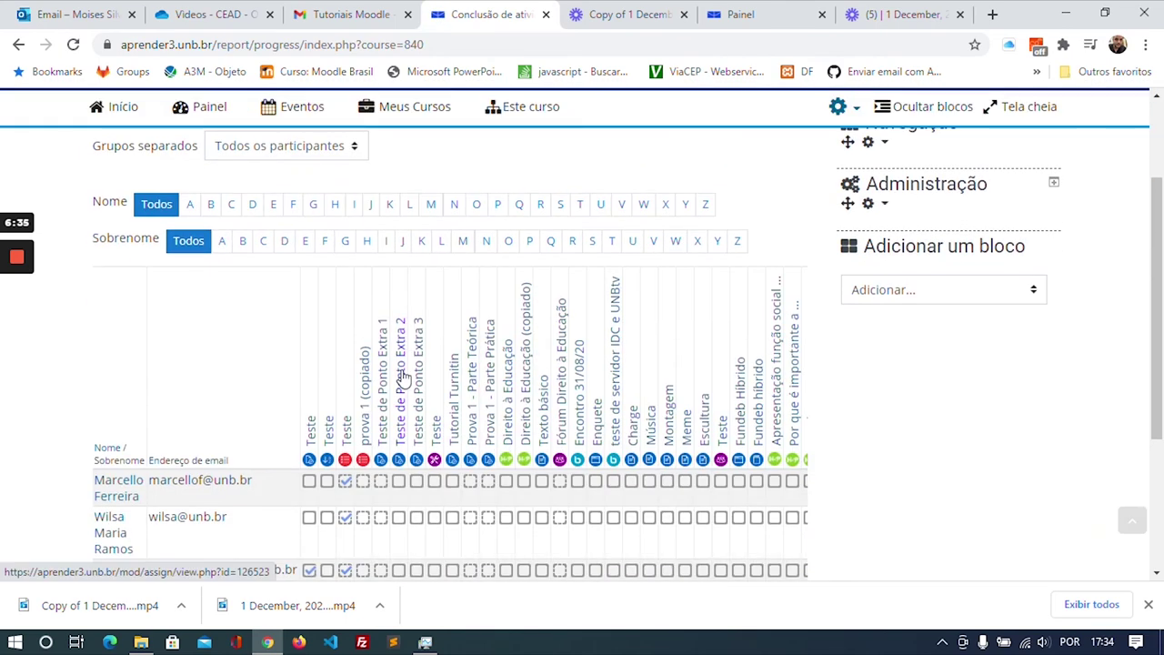
scroll(404, 391, down, 2)
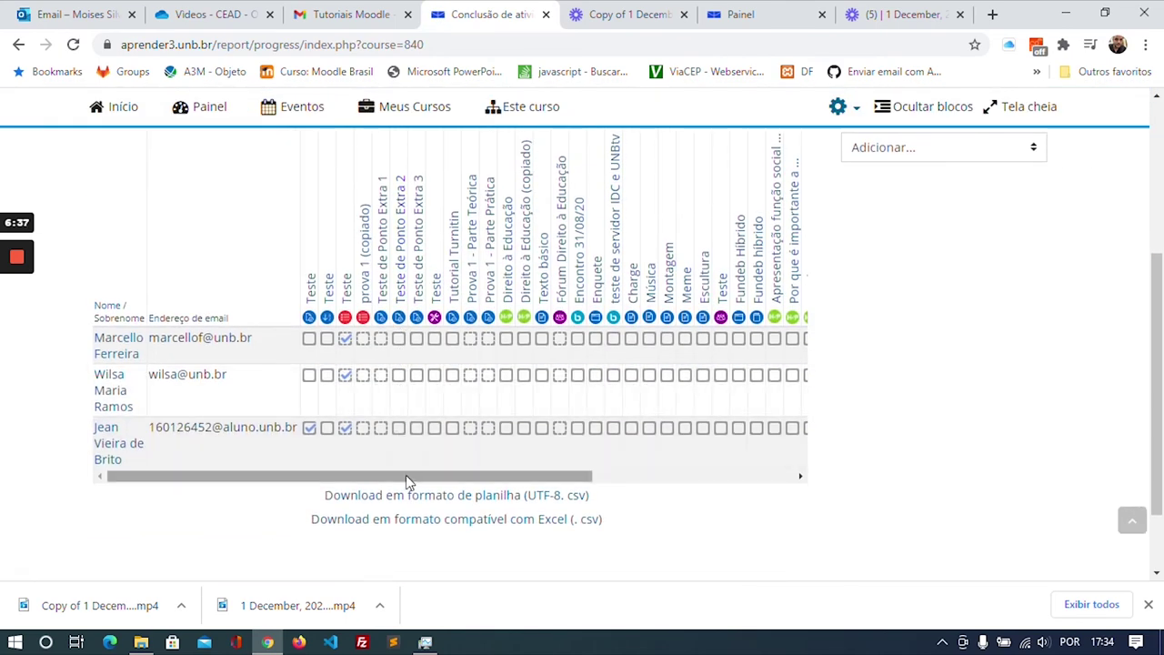
mouse_move(405, 475)
mouse_down()
mouse_move(700, 485)
mouse_move(404, 478)
mouse_up()
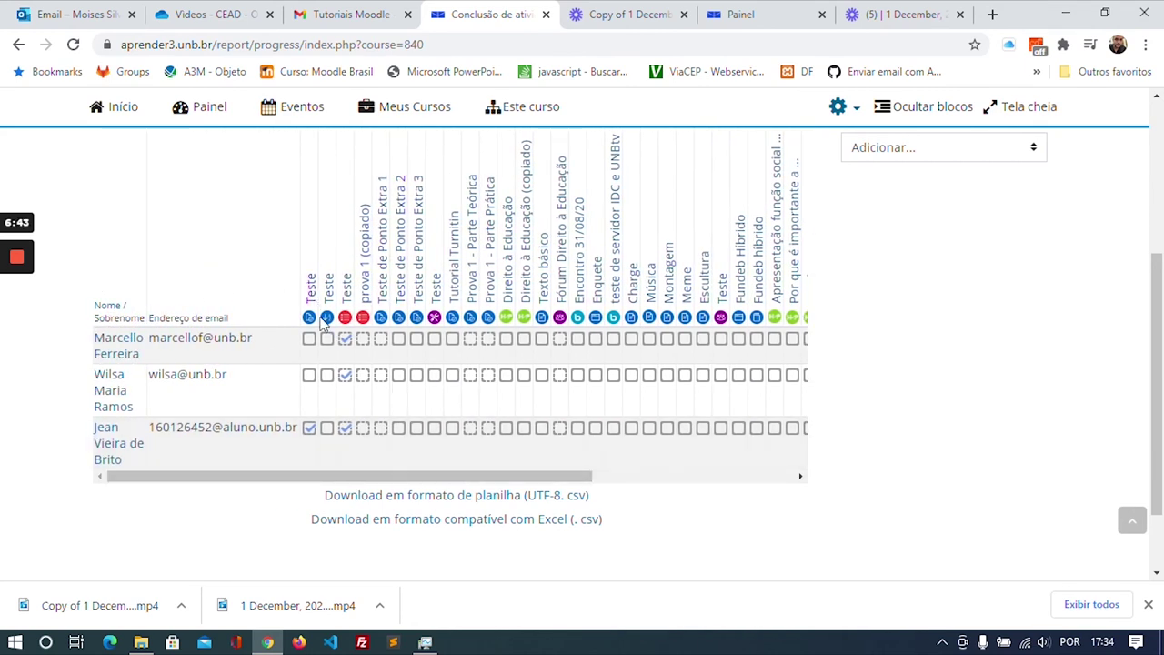
drag(384, 482, 333, 462)
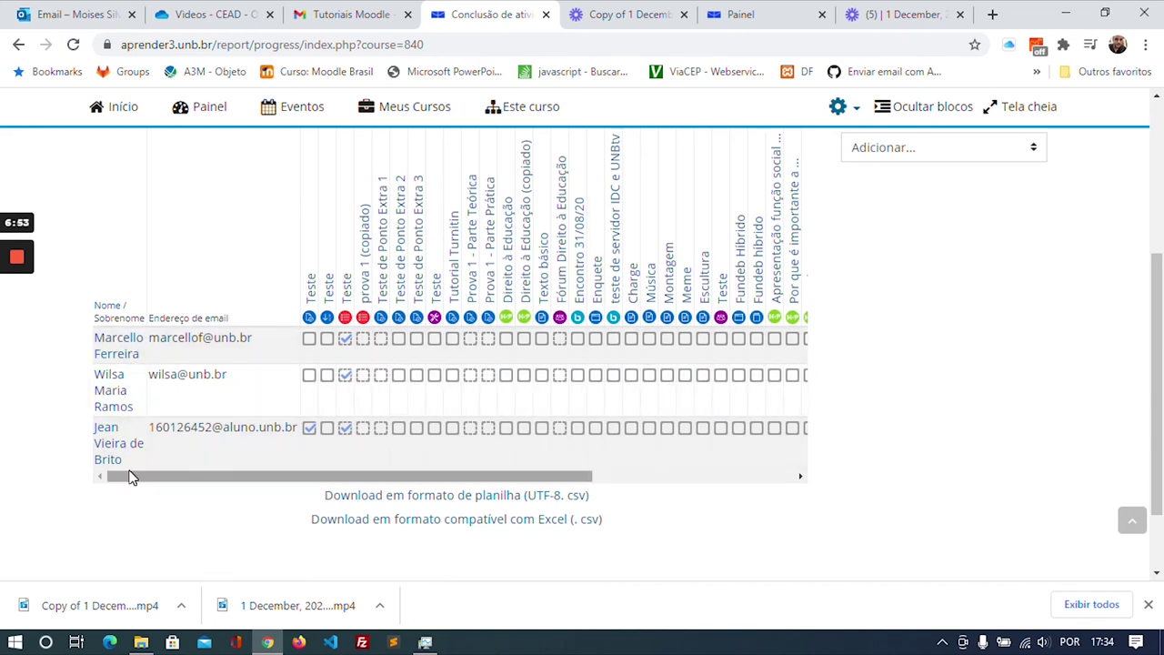
drag(157, 477, 233, 483)
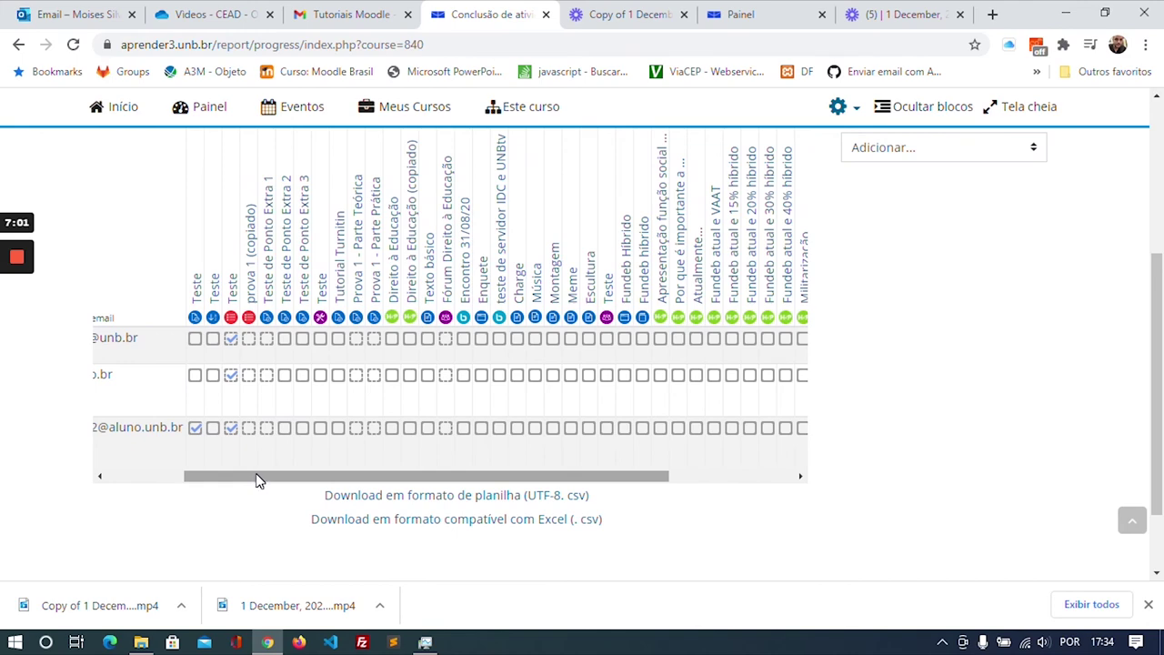
drag(256, 480, 162, 477)
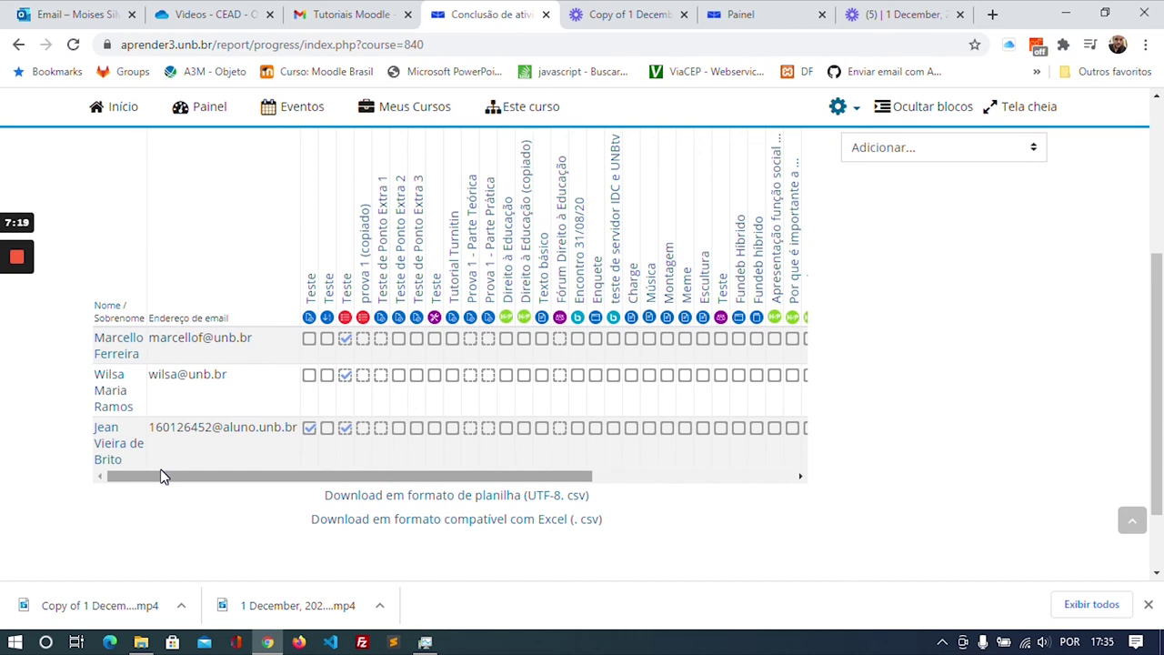
Download the completion report in the Excel-compatible CSV format and open progress.sala_teste.csv in Excel
drag(476, 495, 506, 495)
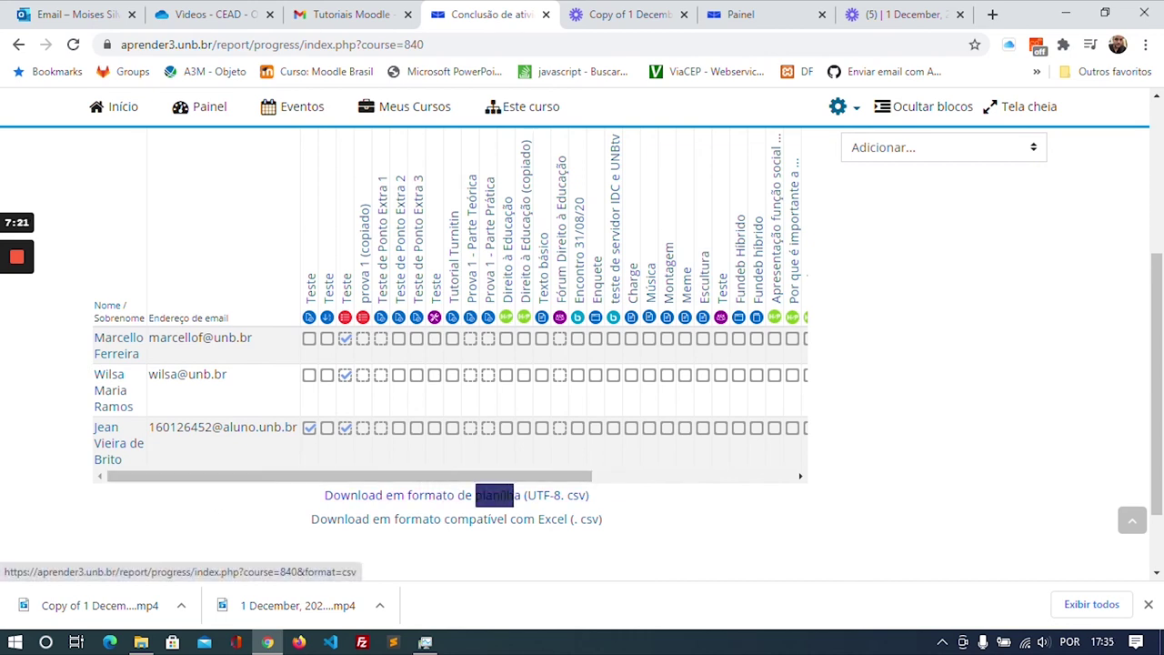
click(643, 499)
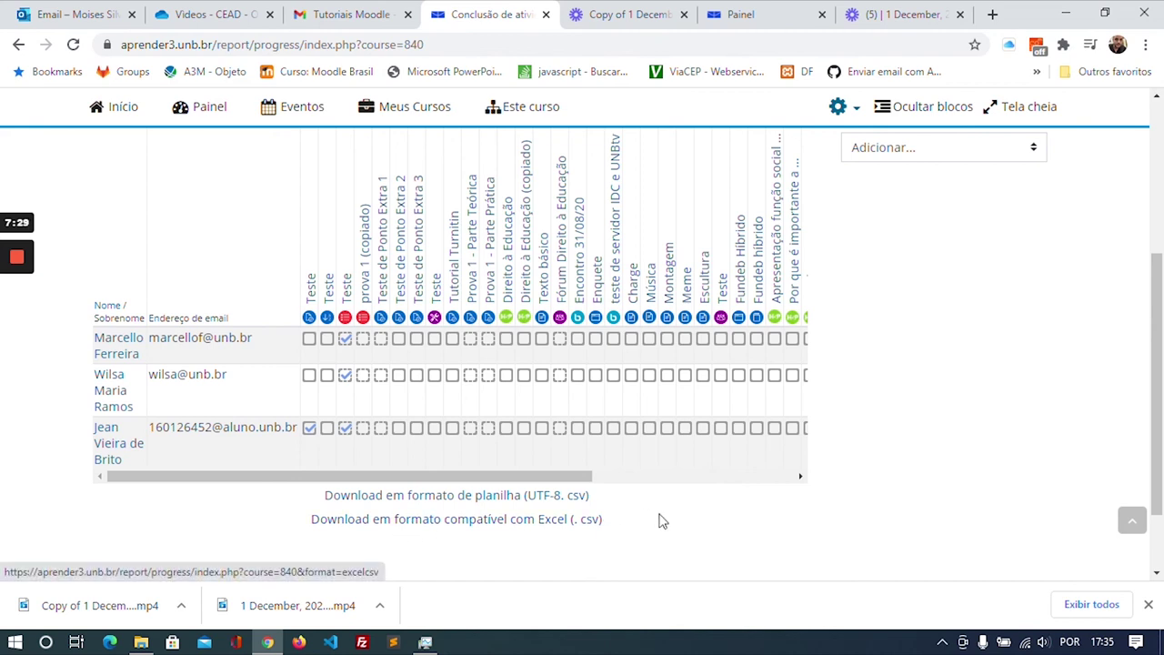
click(535, 526)
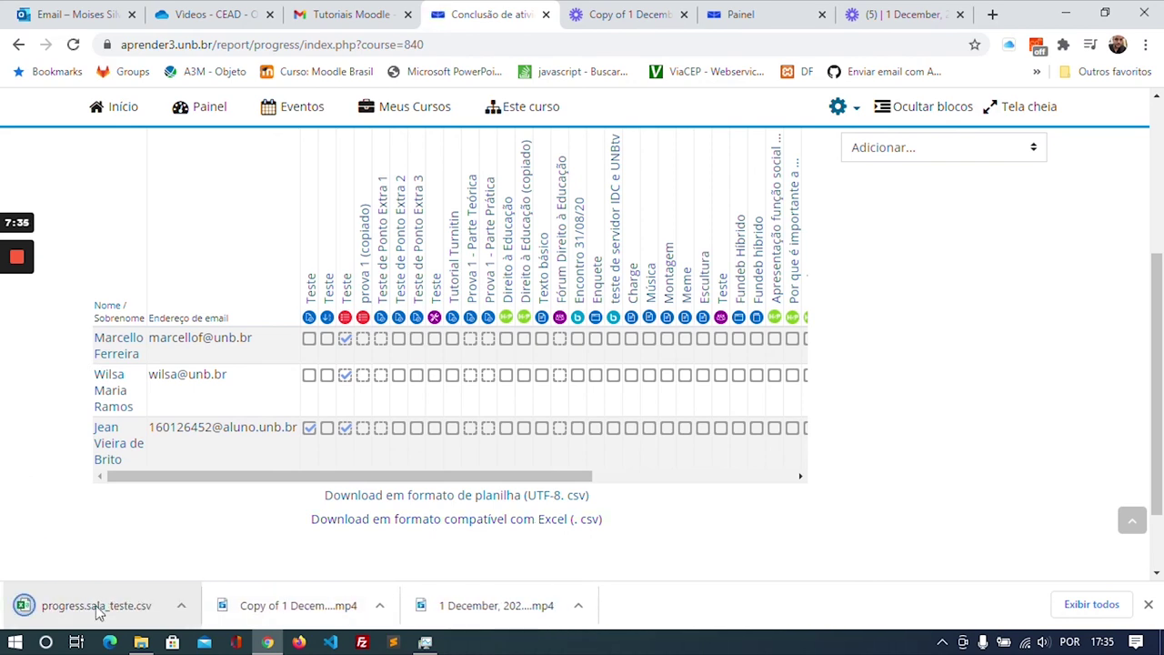
click(98, 608)
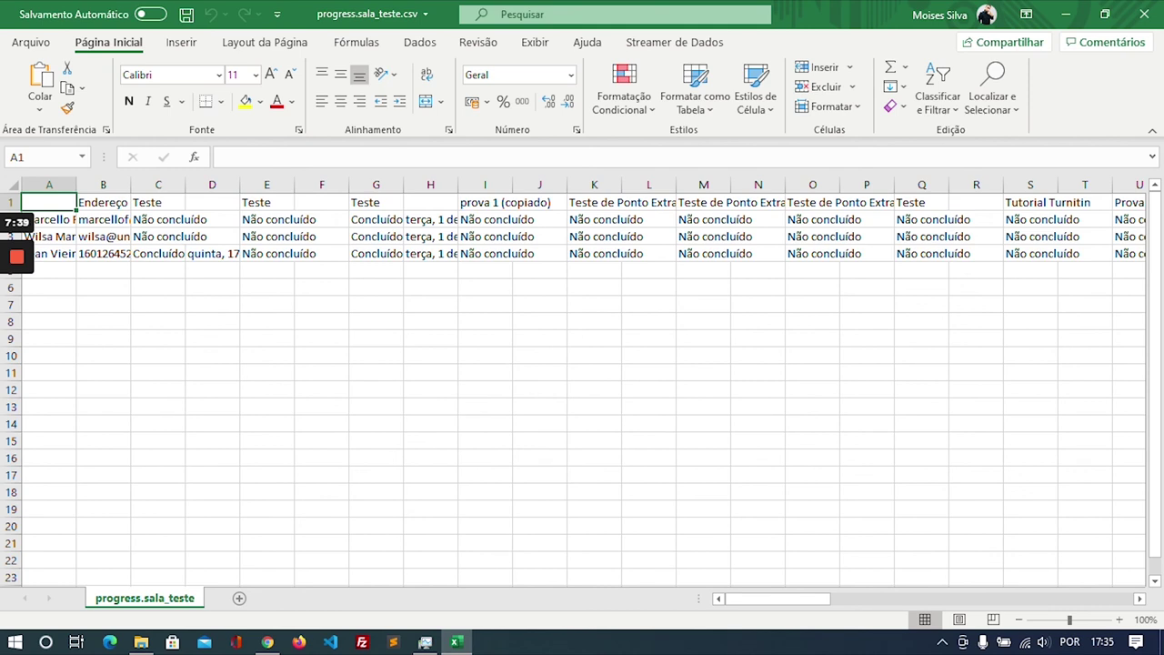
Fit the widths of columns A through D to their contents and select the header row of the sheet
double_click(77, 184)
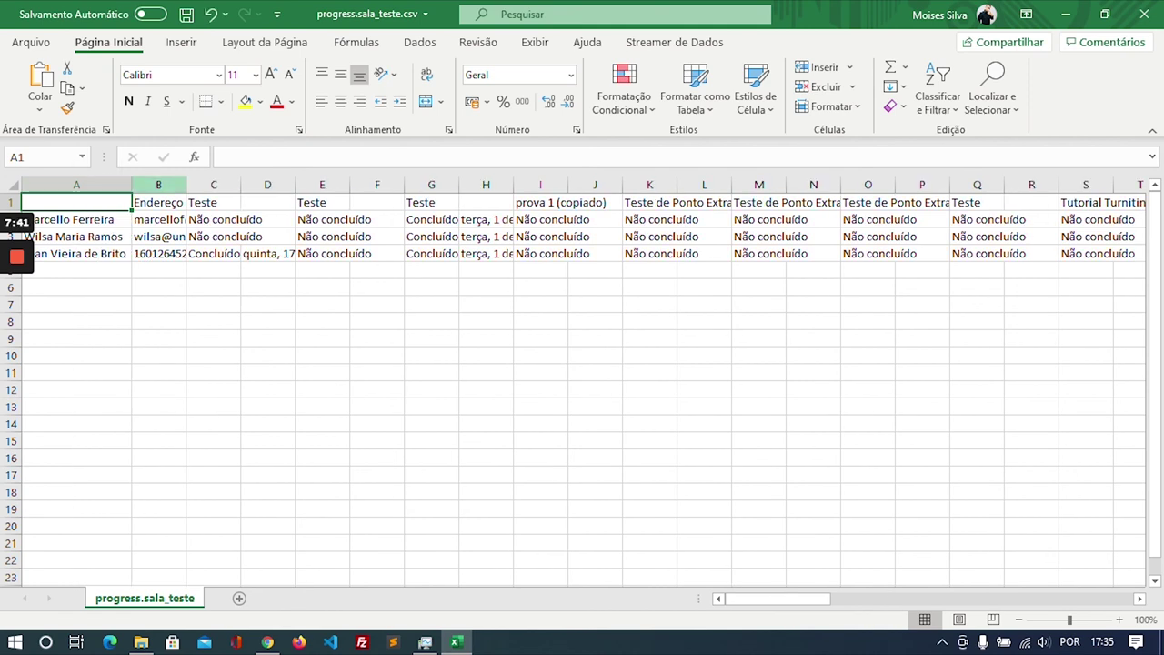
double_click(186, 184)
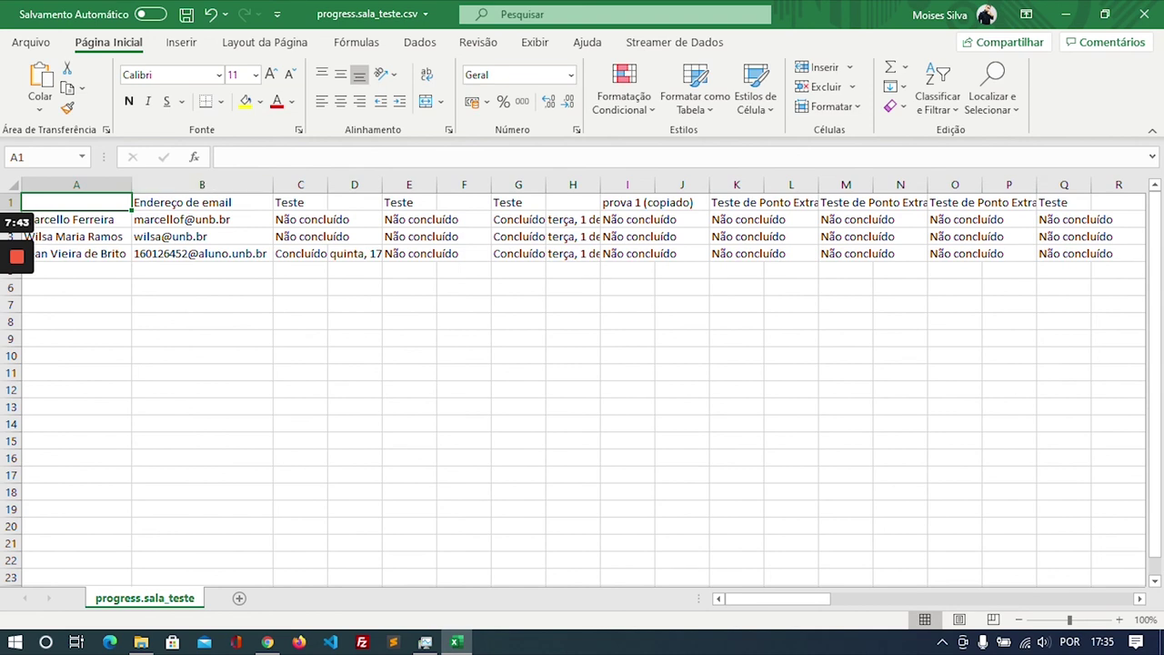
double_click(328, 185)
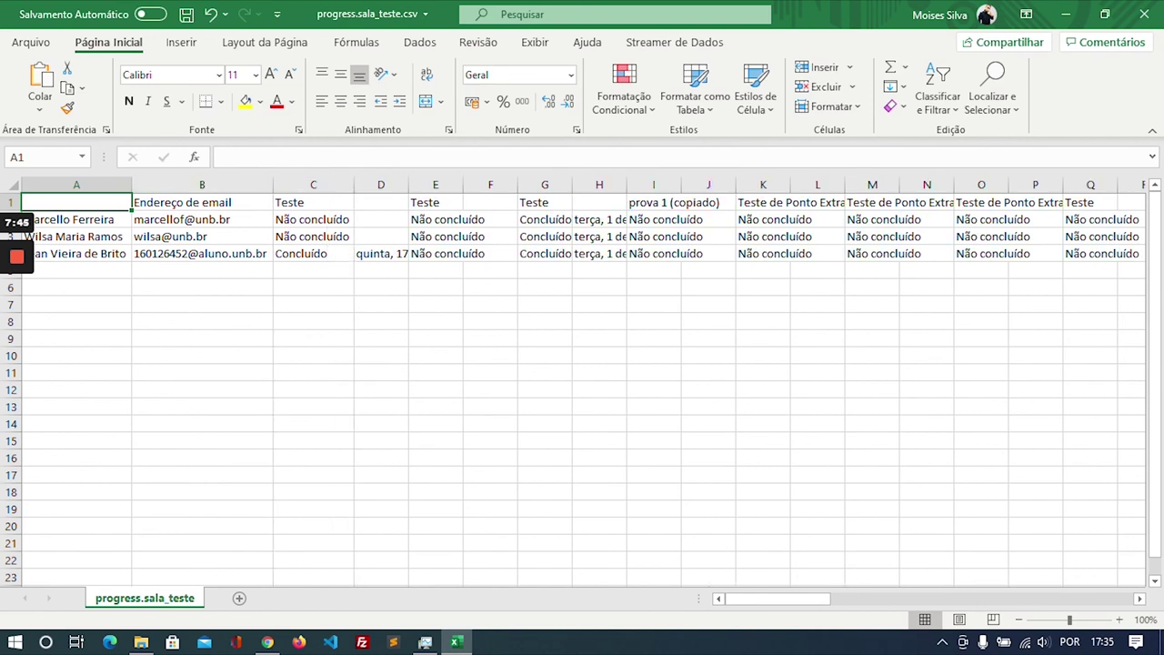
double_click(409, 184)
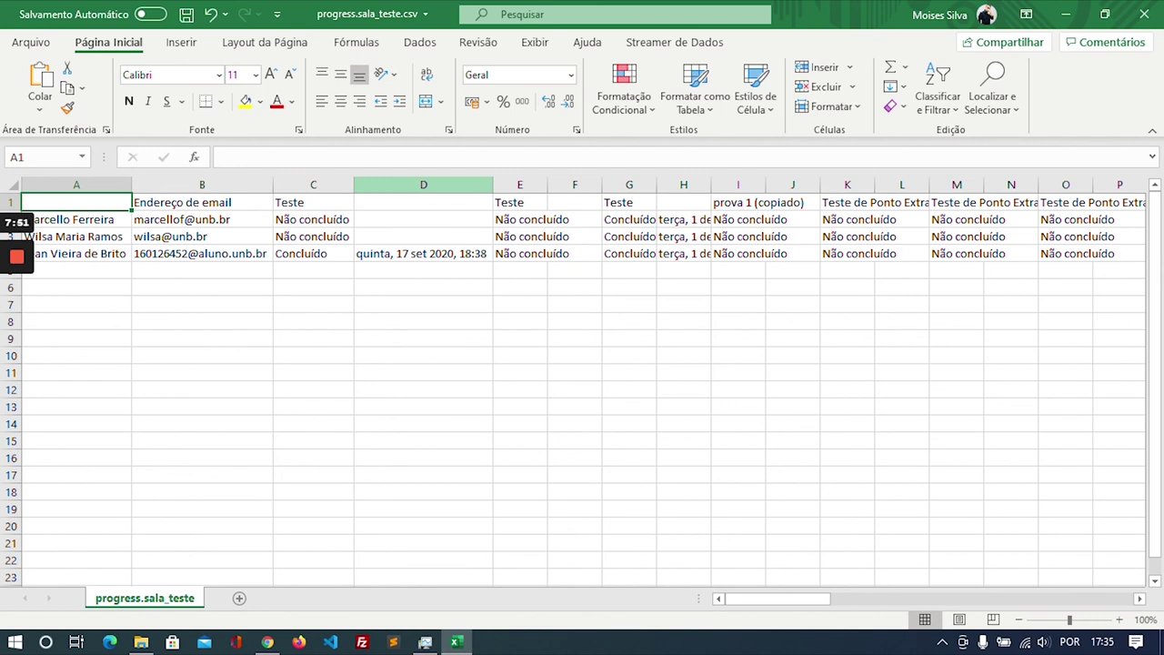
drag(312, 220, 312, 237)
click(11, 202)
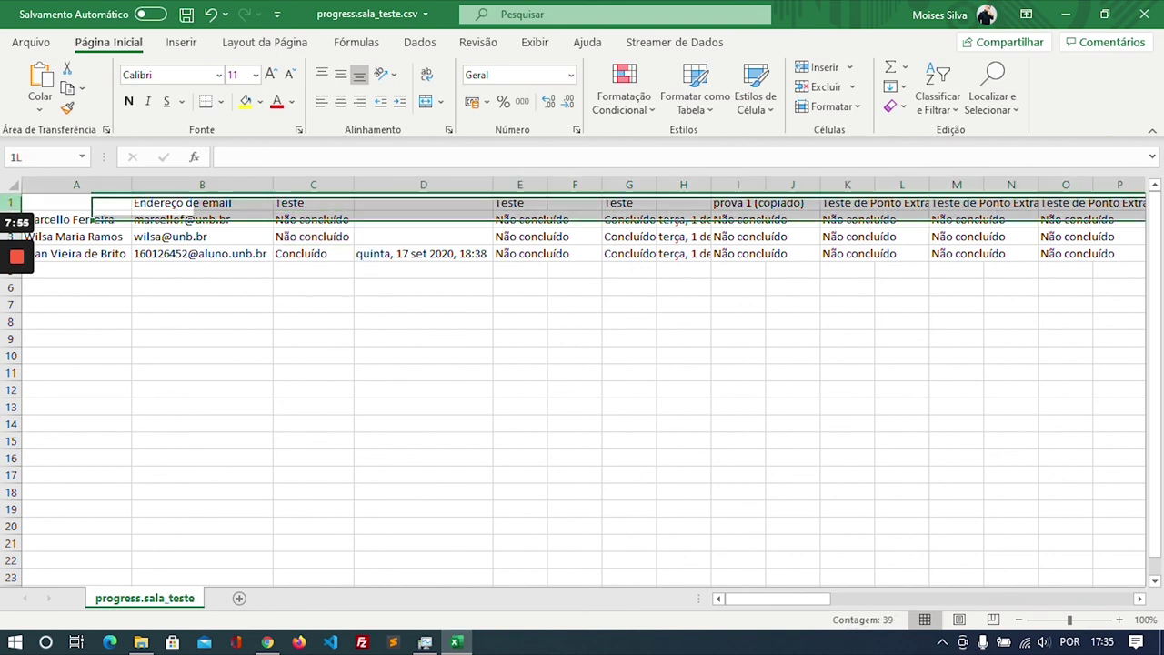
Select the first Teste activity's completion statuses in C2:C4 and widen columns E and G to show their contents
drag(312, 219, 312, 254)
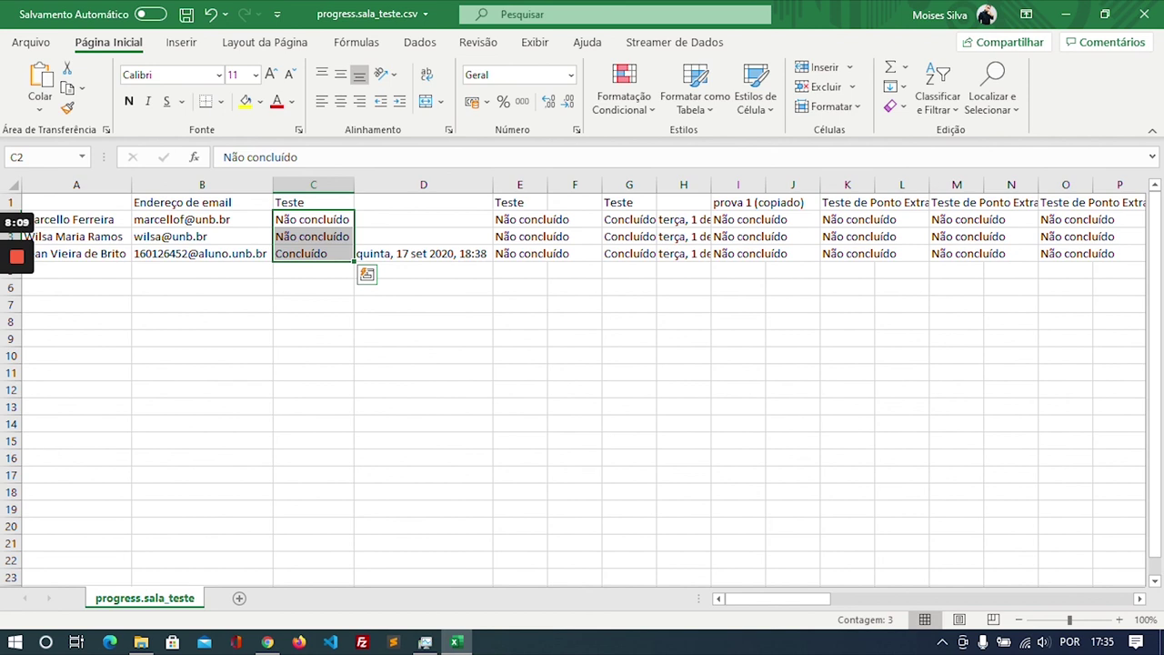
drag(547, 185, 574, 184)
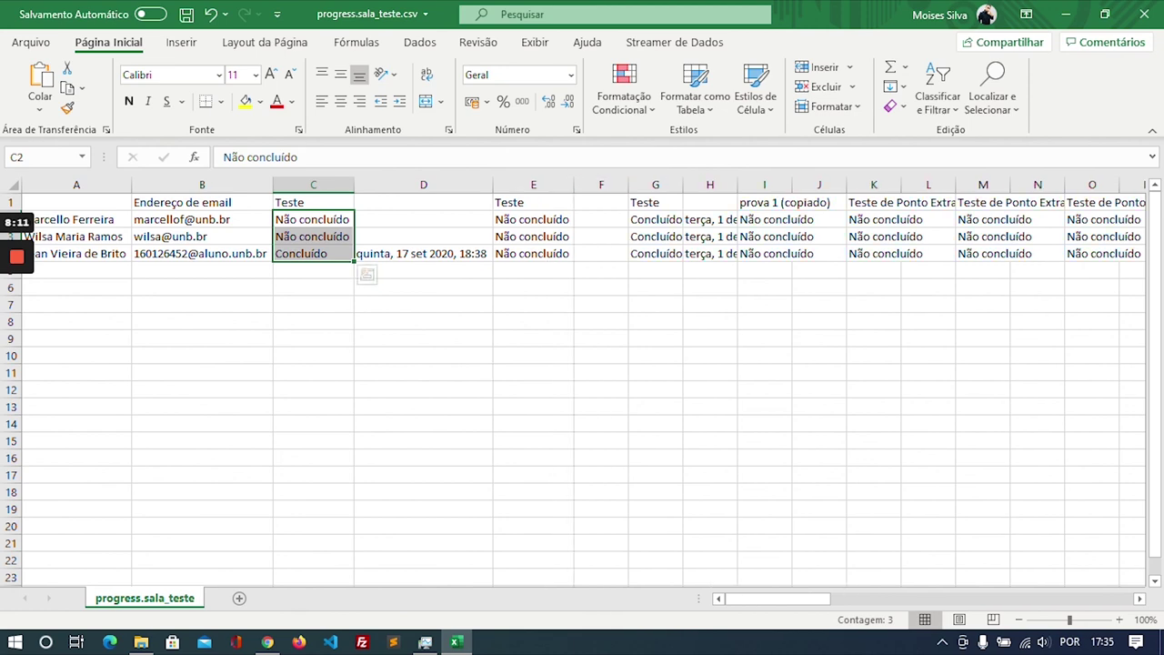
drag(683, 184, 687, 185)
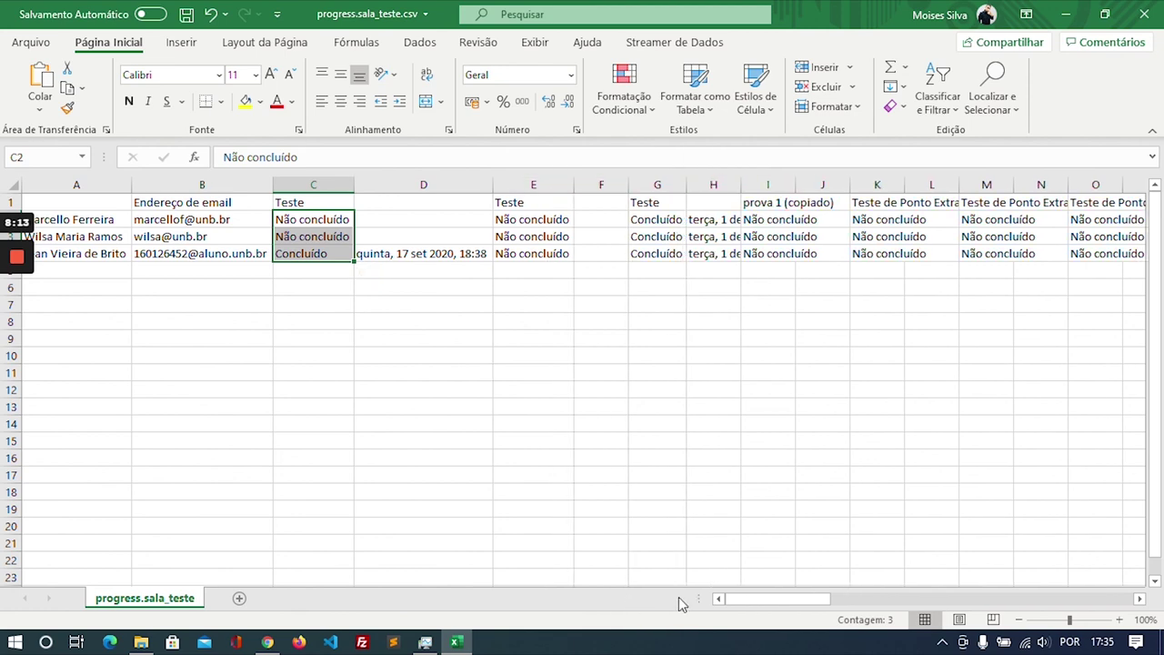
Fit the widths of columns H and I to their contents and select the completion statuses in G2:G4
drag(738, 600, 741, 597)
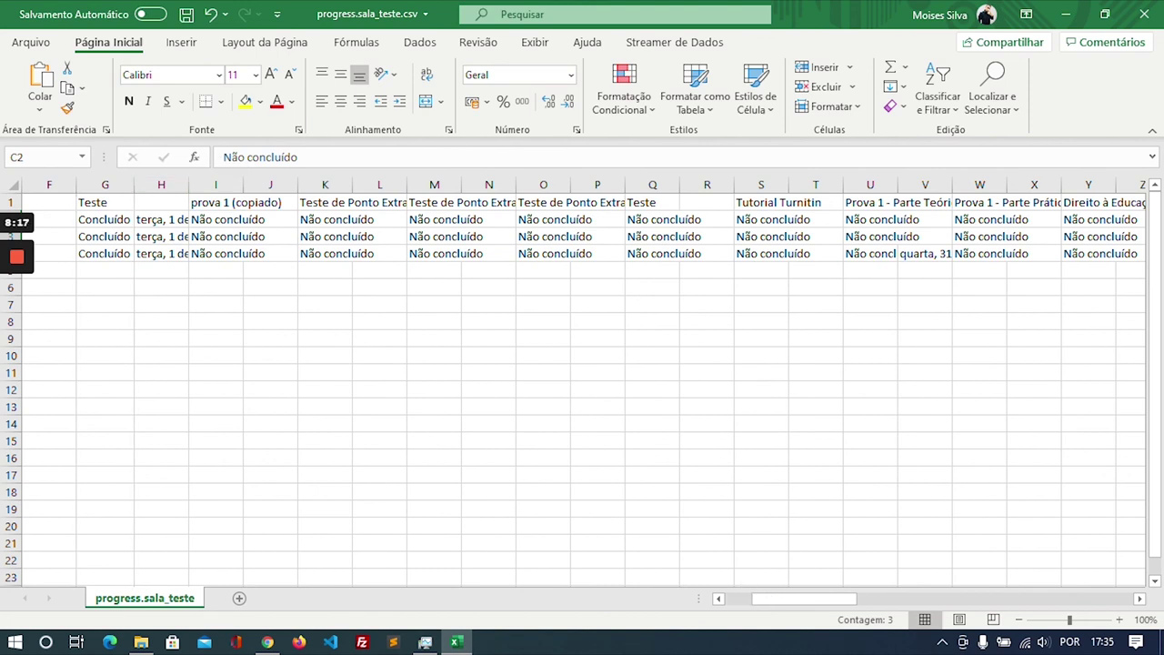
double_click(188, 184)
click(105, 219)
text(Concluído Concluído Concluído)
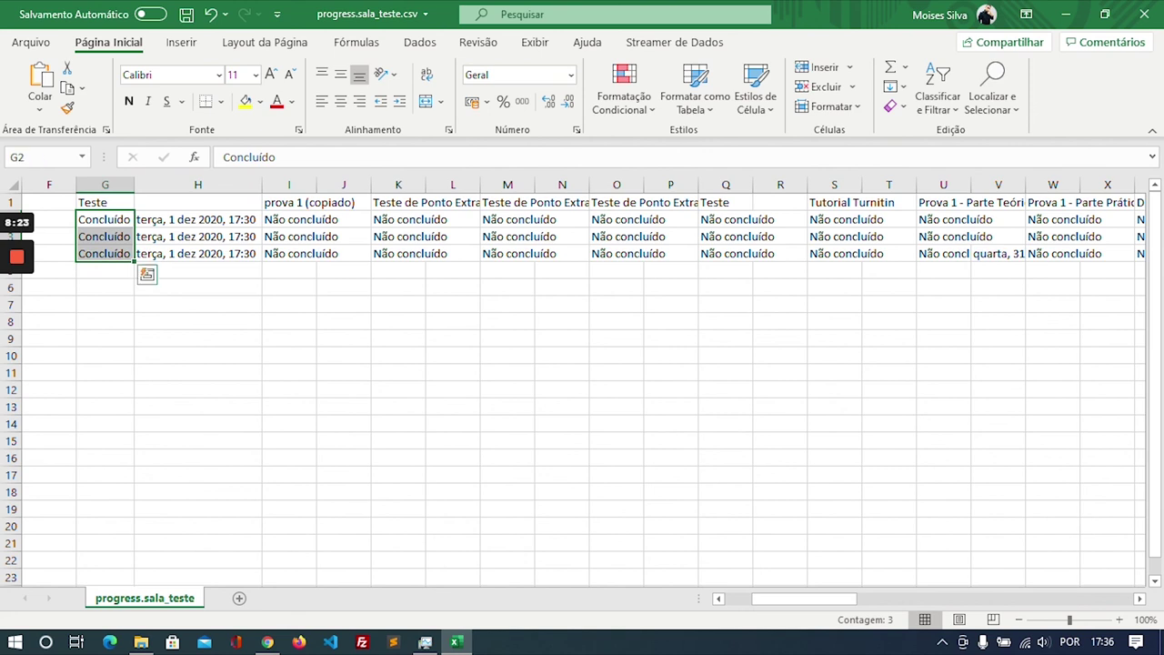
double_click(316, 184)
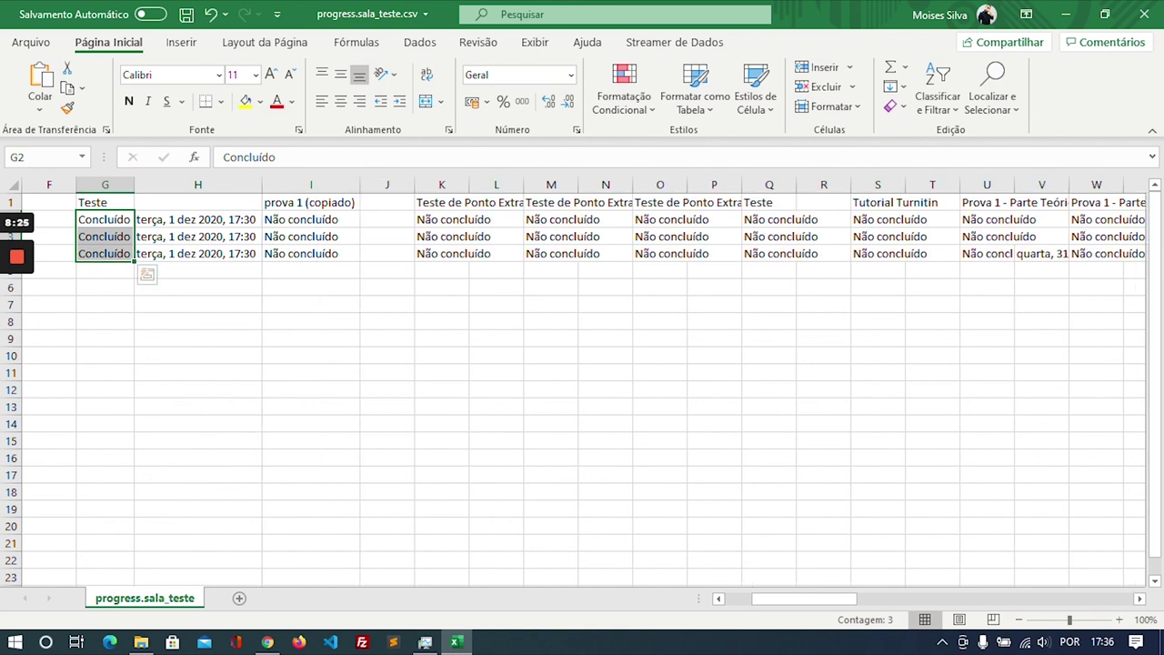
drag(784, 603, 838, 603)
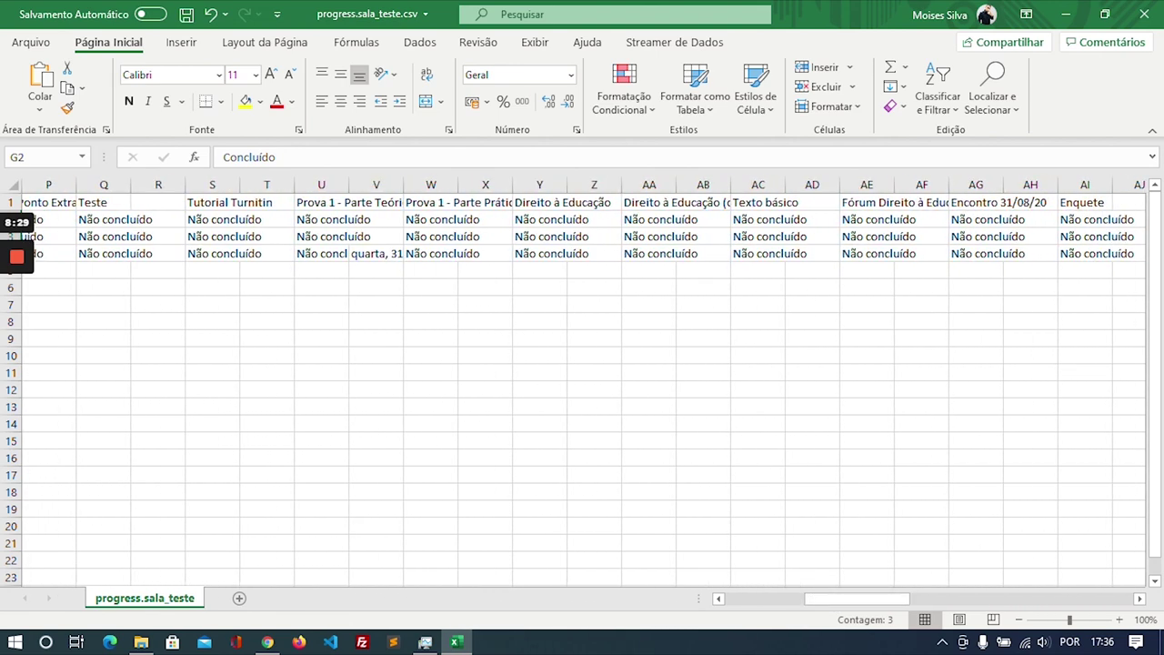
mouse_move(19, 264)
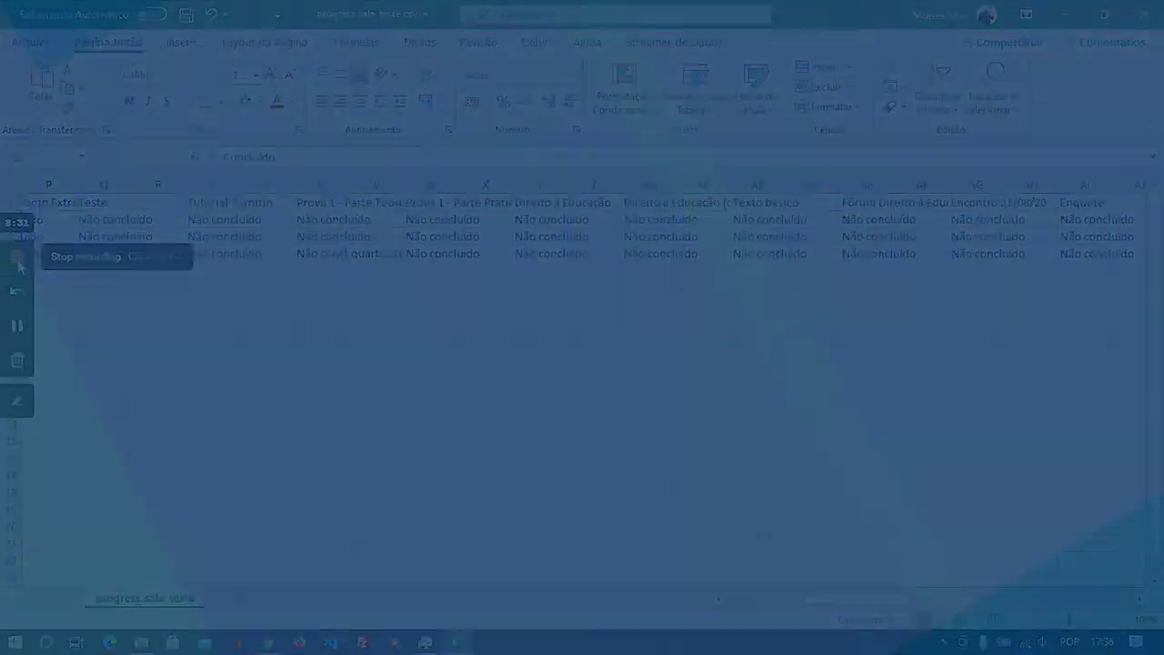